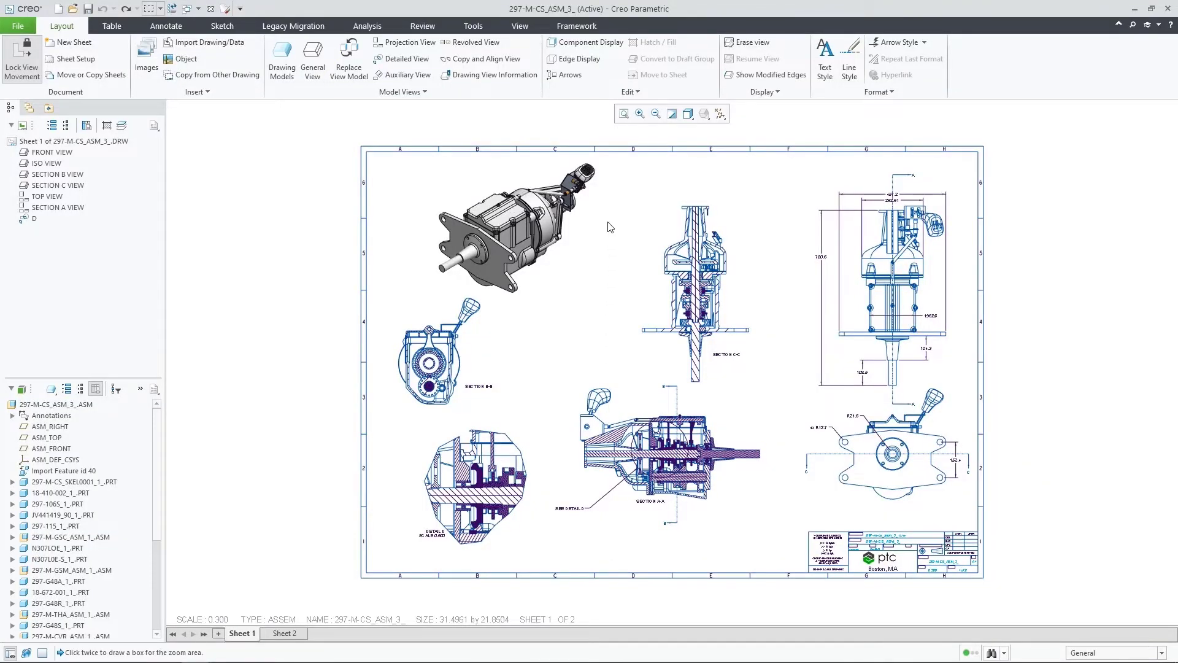
Start editing the hatching in the Section A-A view and open the hatch gallery for the output shaft
left_click(639, 115)
left_click(555, 371)
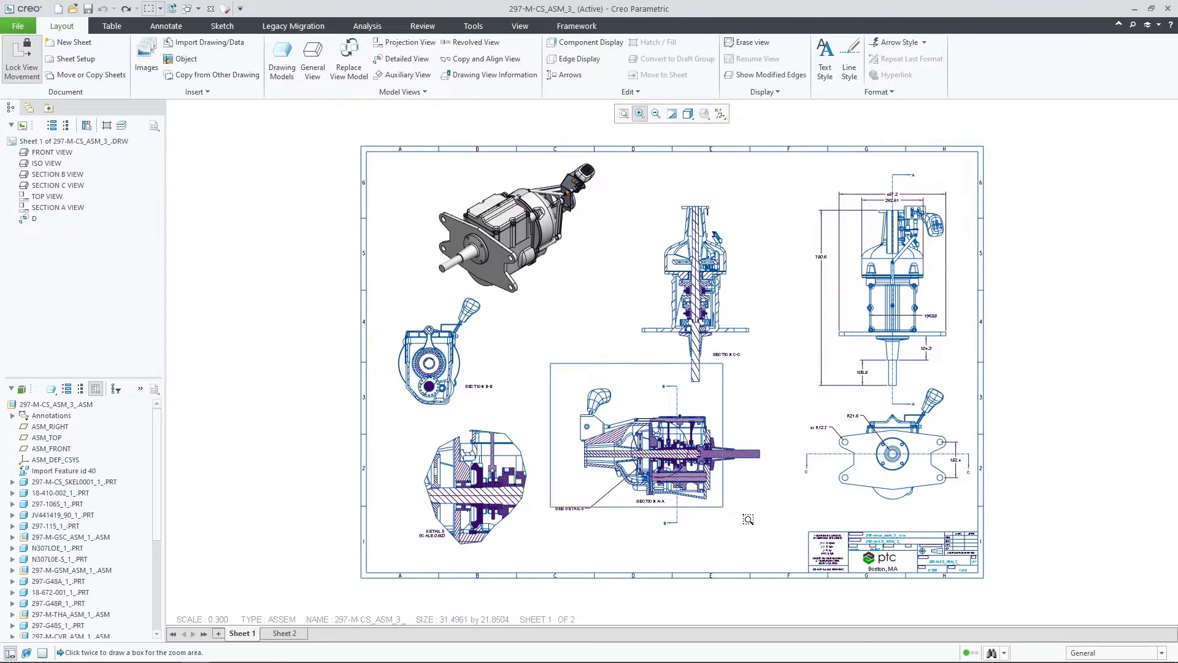
left_click(788, 562)
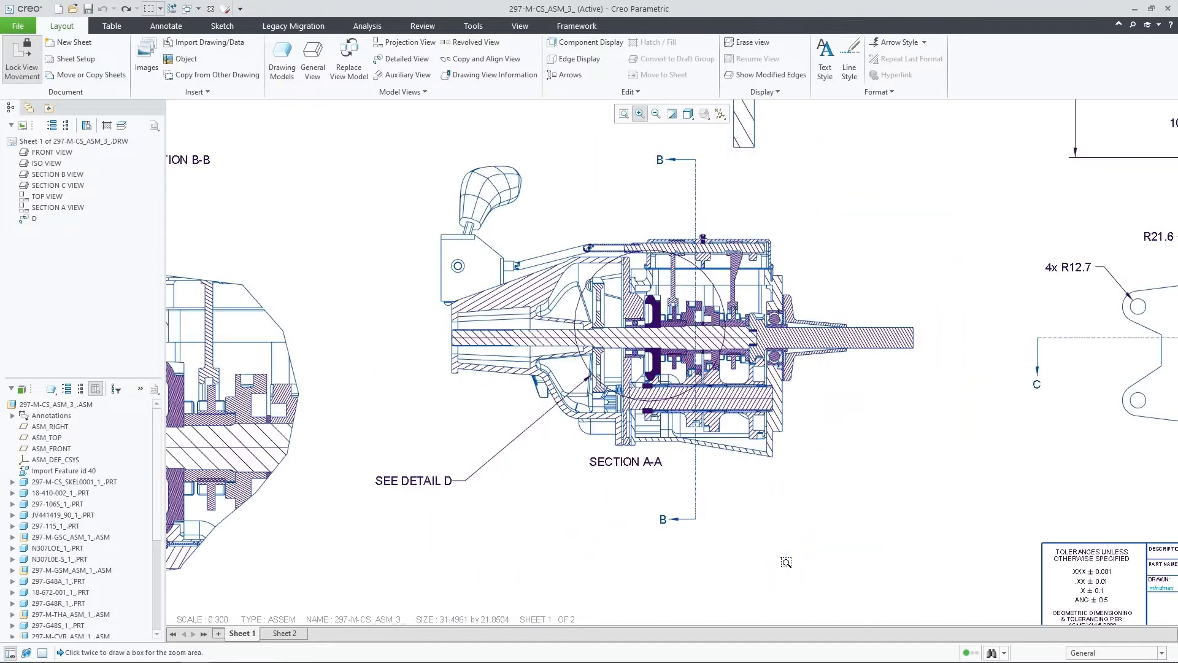
middle_click(828, 378)
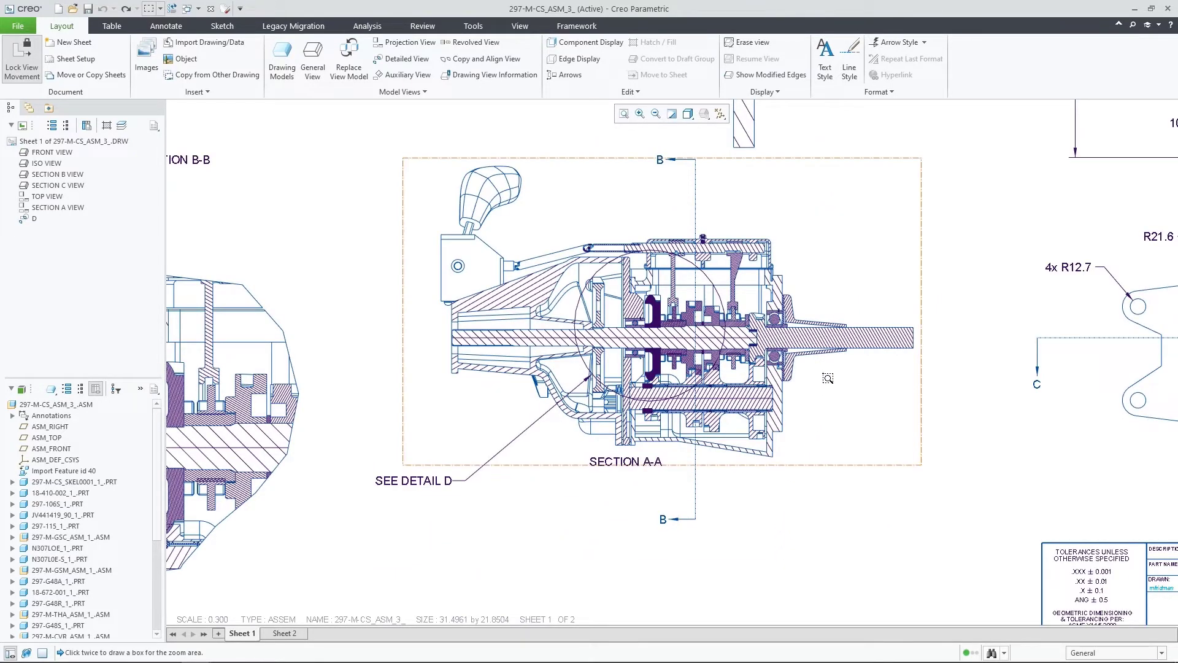
left_click(795, 343)
left_click(795, 342)
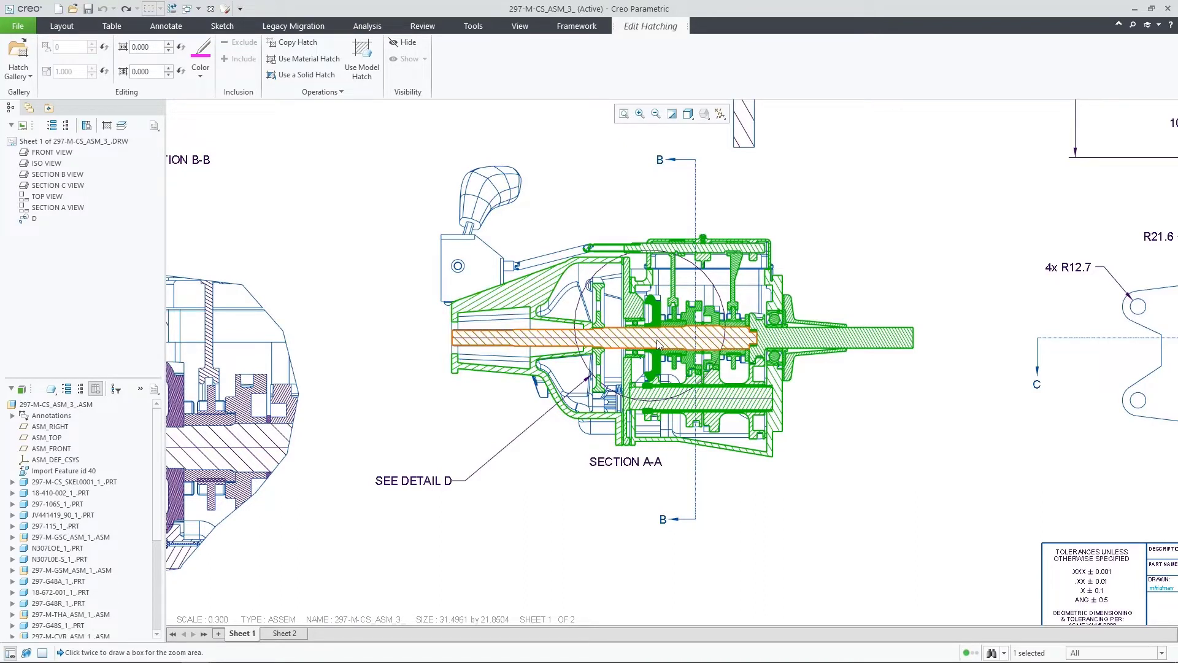
left_click(777, 345)
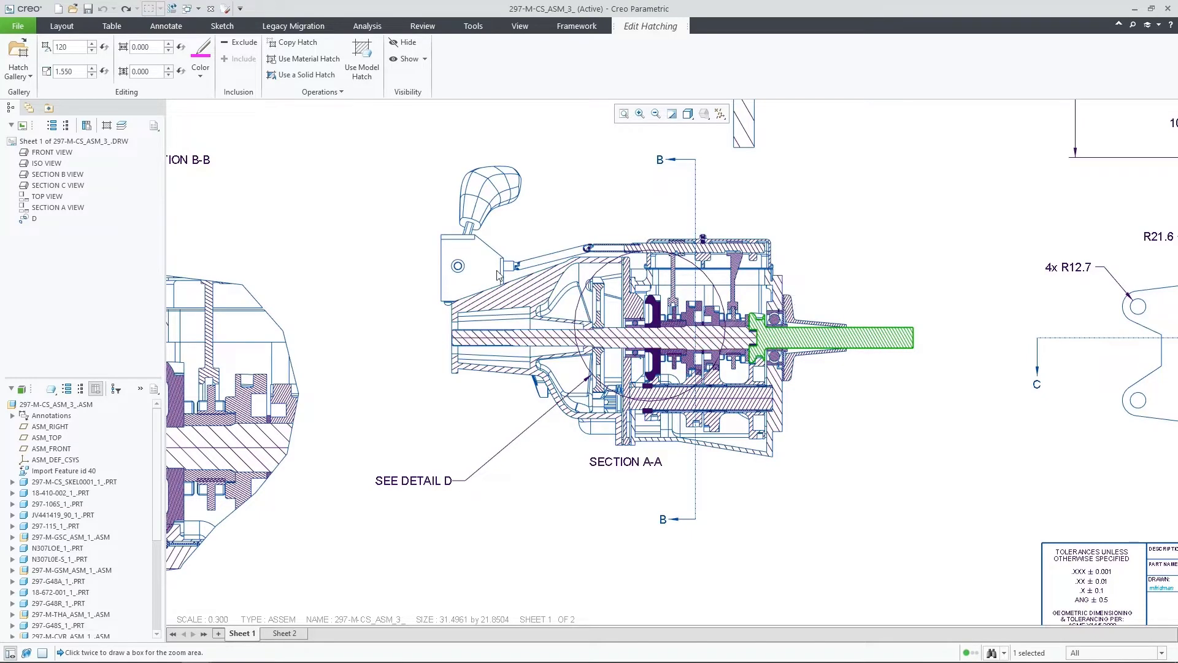
left_click(26, 76)
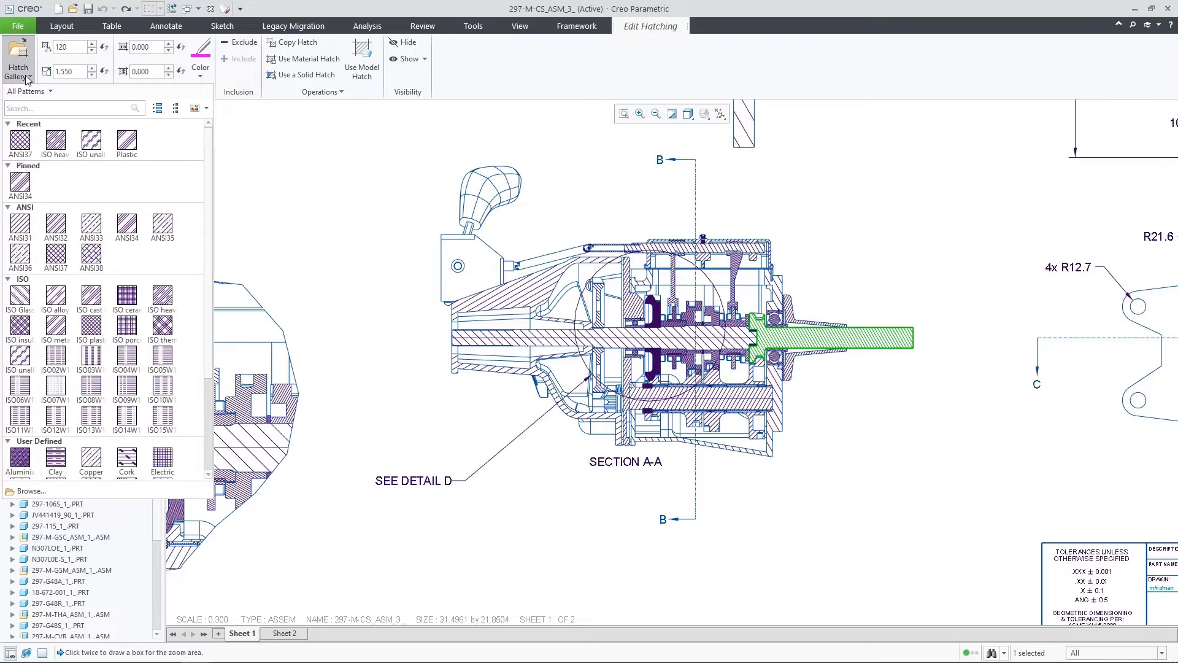
Preview the hatch gallery as Large Thumbnails and restore Small Thumbnails with Names
left_click(196, 109)
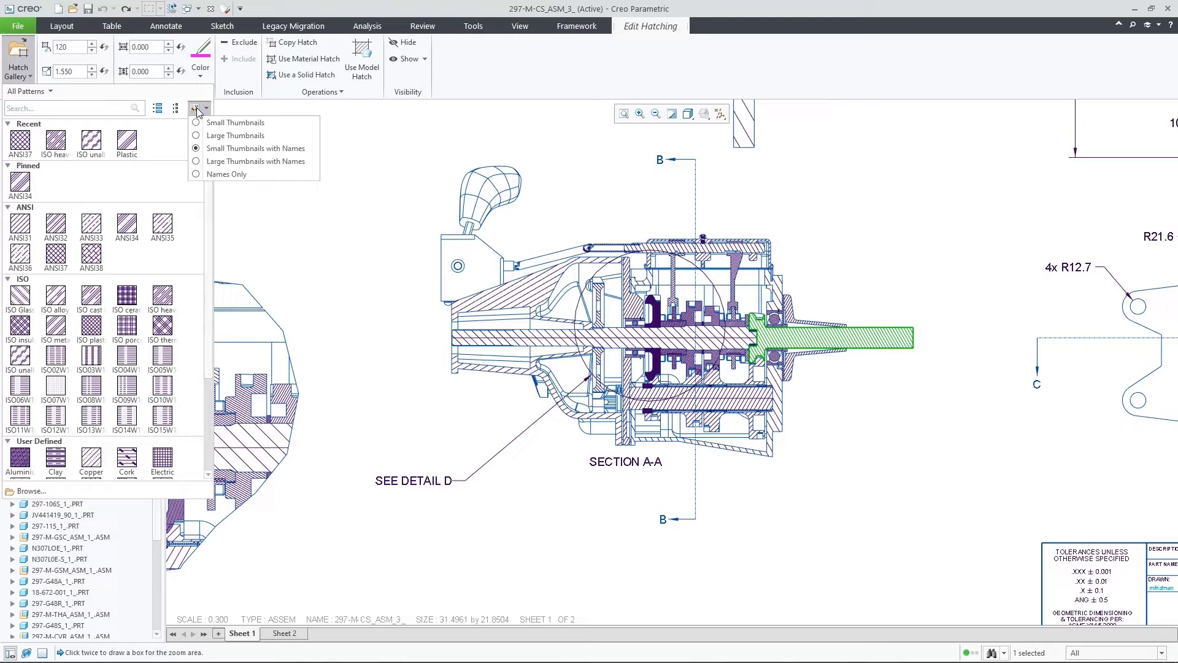
left_click(227, 136)
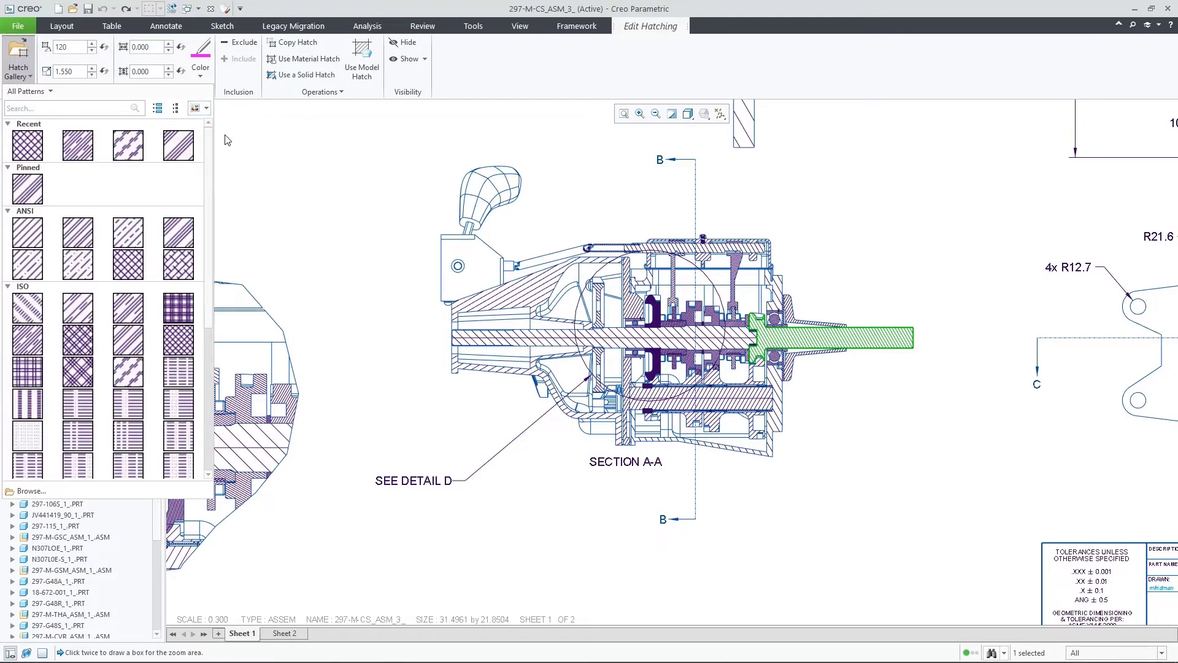
left_click(198, 109)
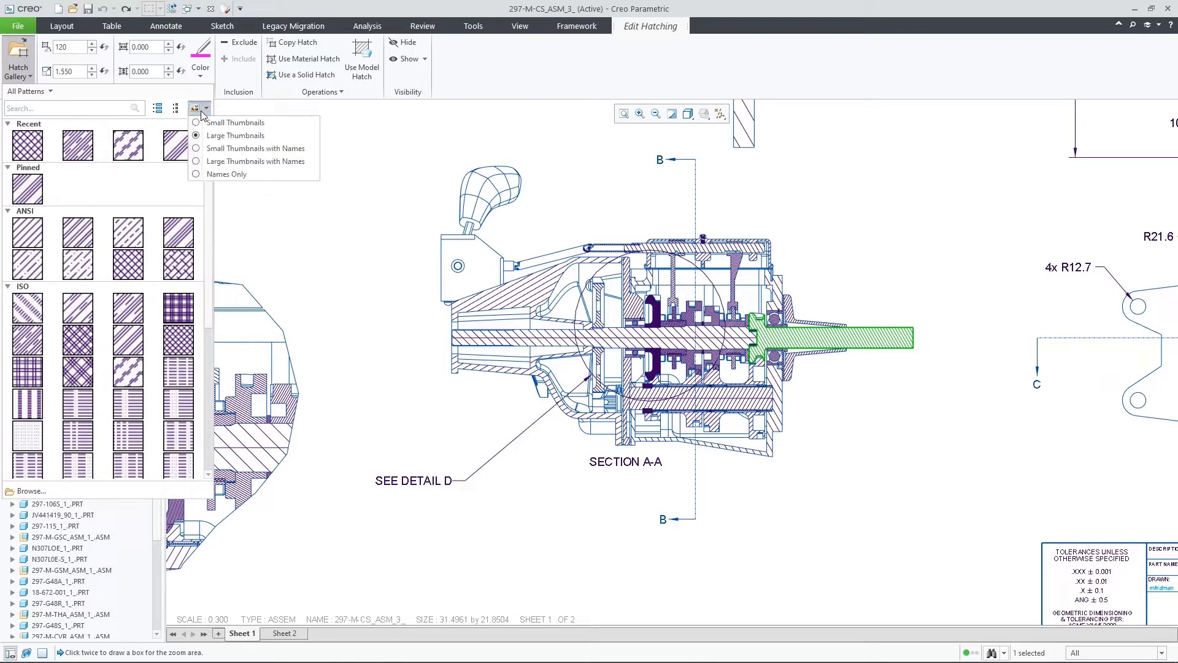
left_click(232, 150)
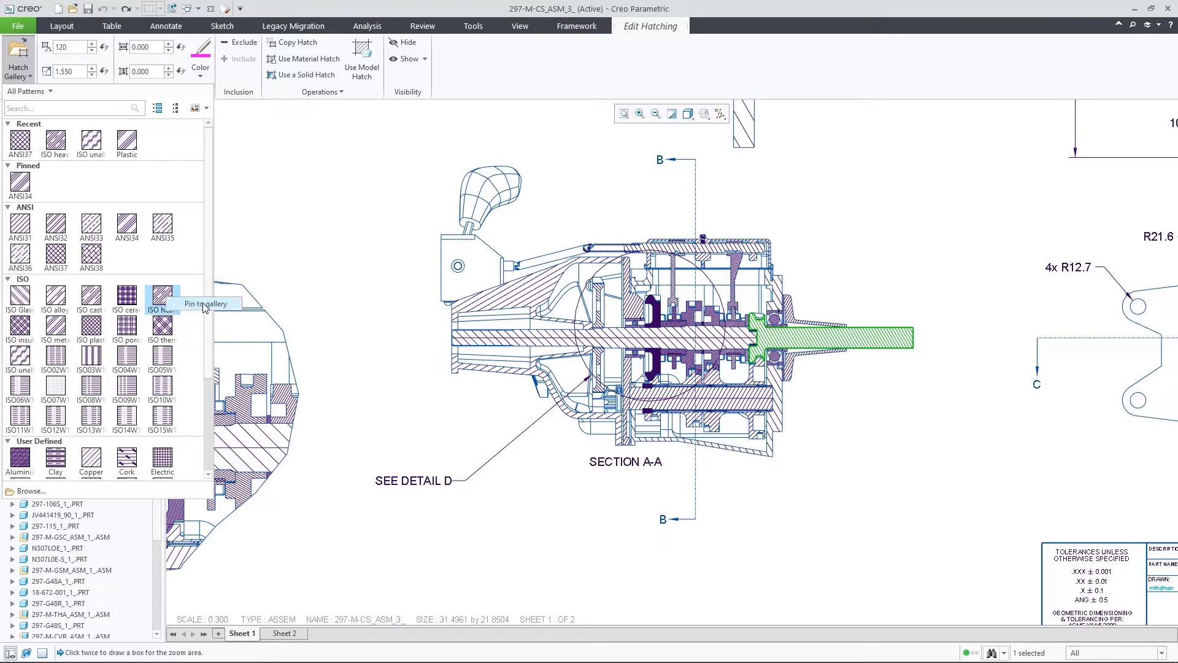
Pin the "ISO heav…" hatch pattern to the gallery and apply it to the output shaft
left_click(203, 304)
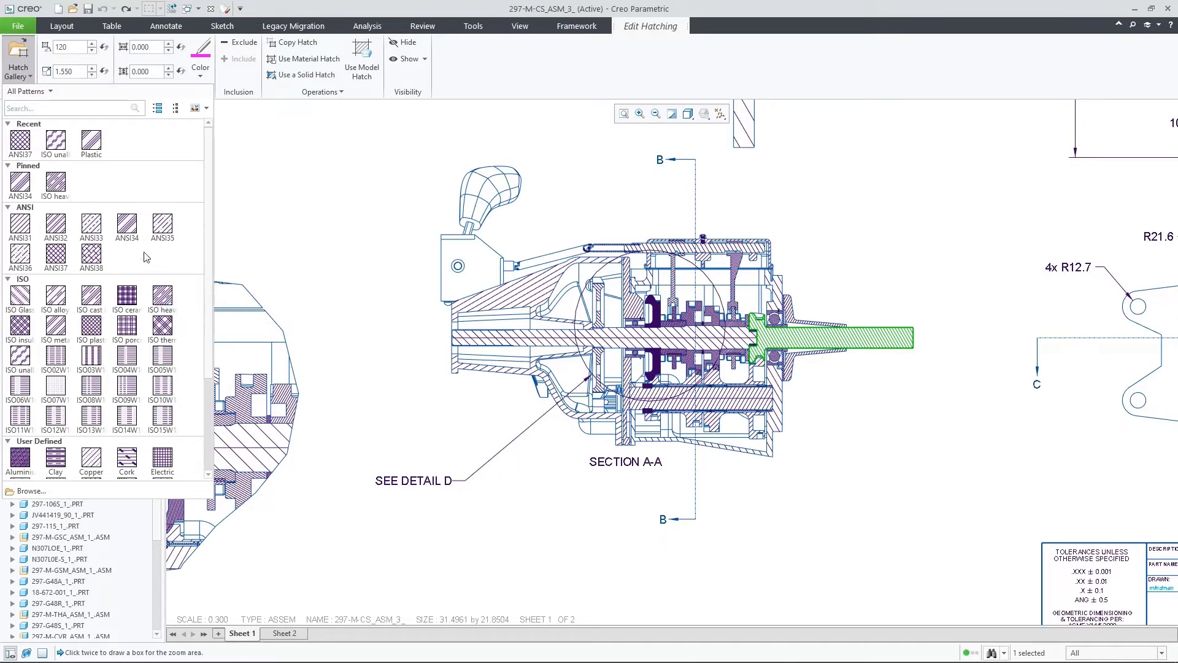
left_click(63, 189)
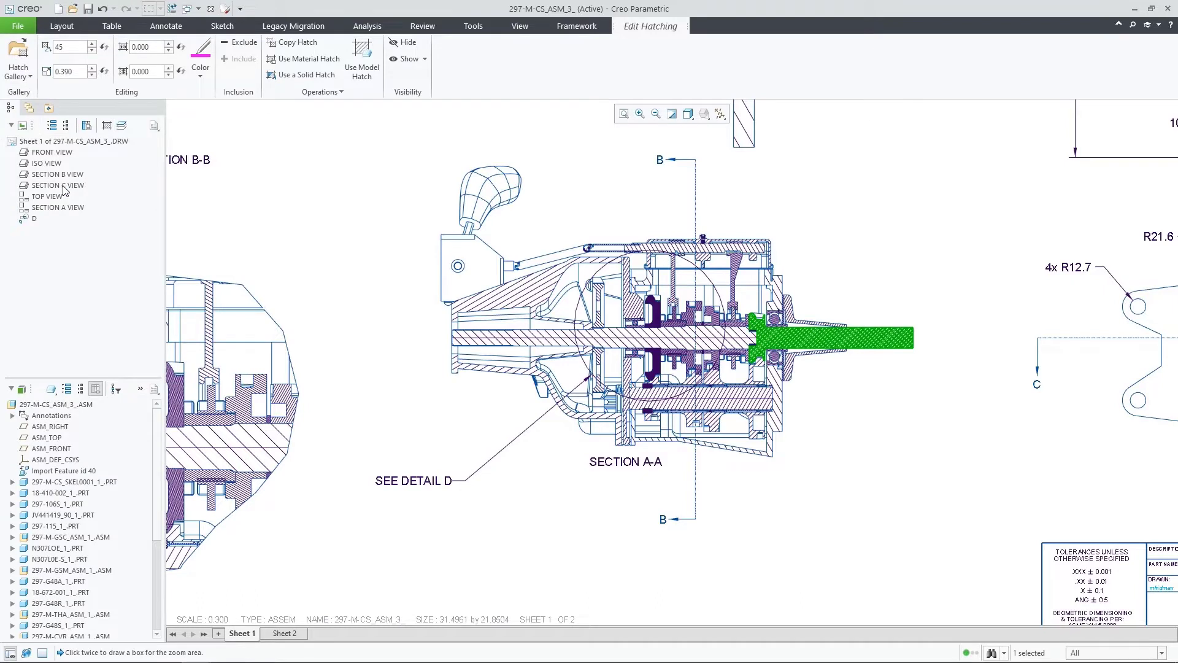
Set the output shaft's hatch scale to 2.000 and its angle to 135, and finish the hatch edit
left_click(84, 71)
type("2")
key("Return")
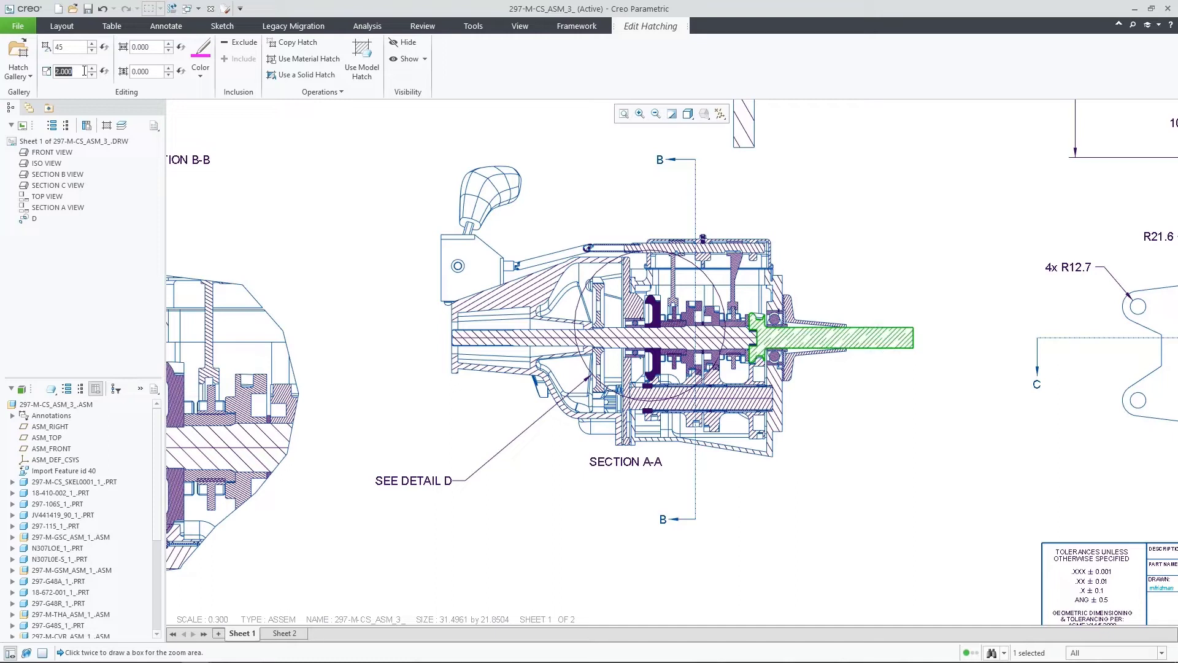
left_click(74, 47)
key("Return")
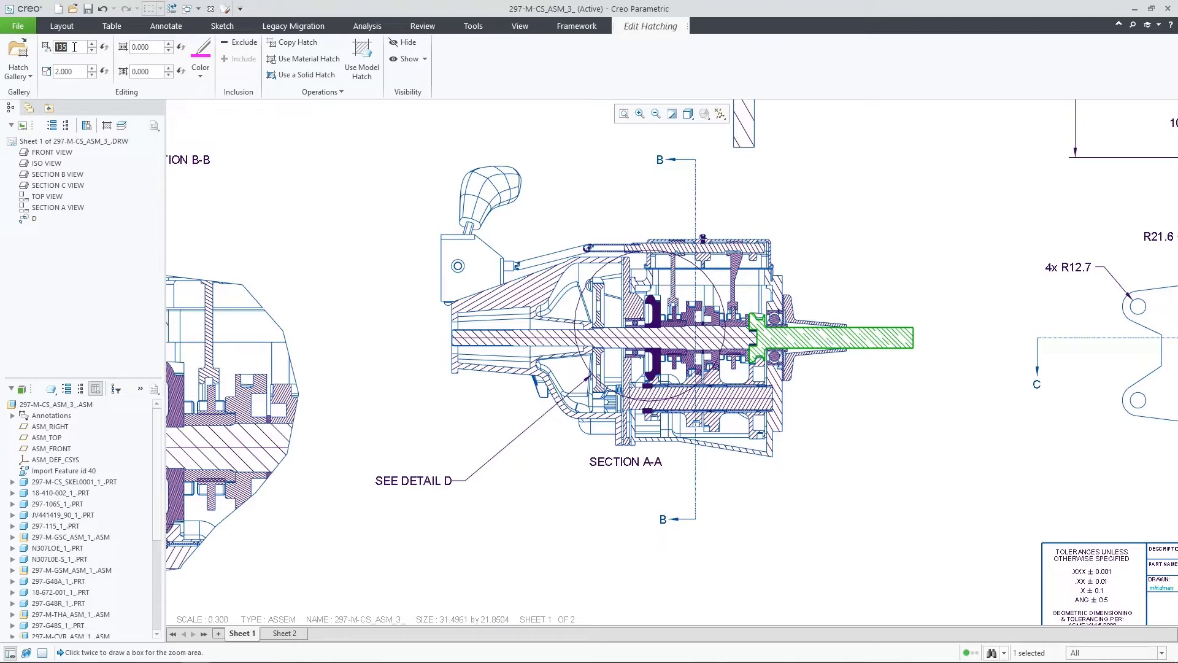
middle_click(822, 307)
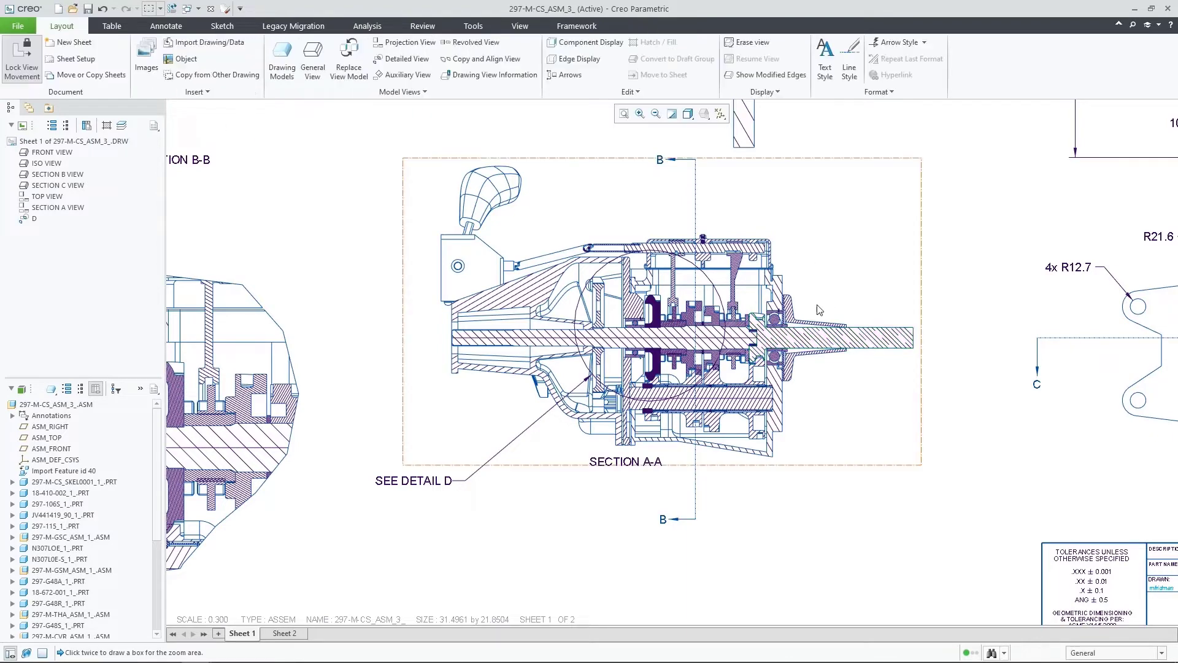
Rotate the hatch of the flanged cover around the output shaft to 45 degrees and finish the hatch edit
double_click(794, 321)
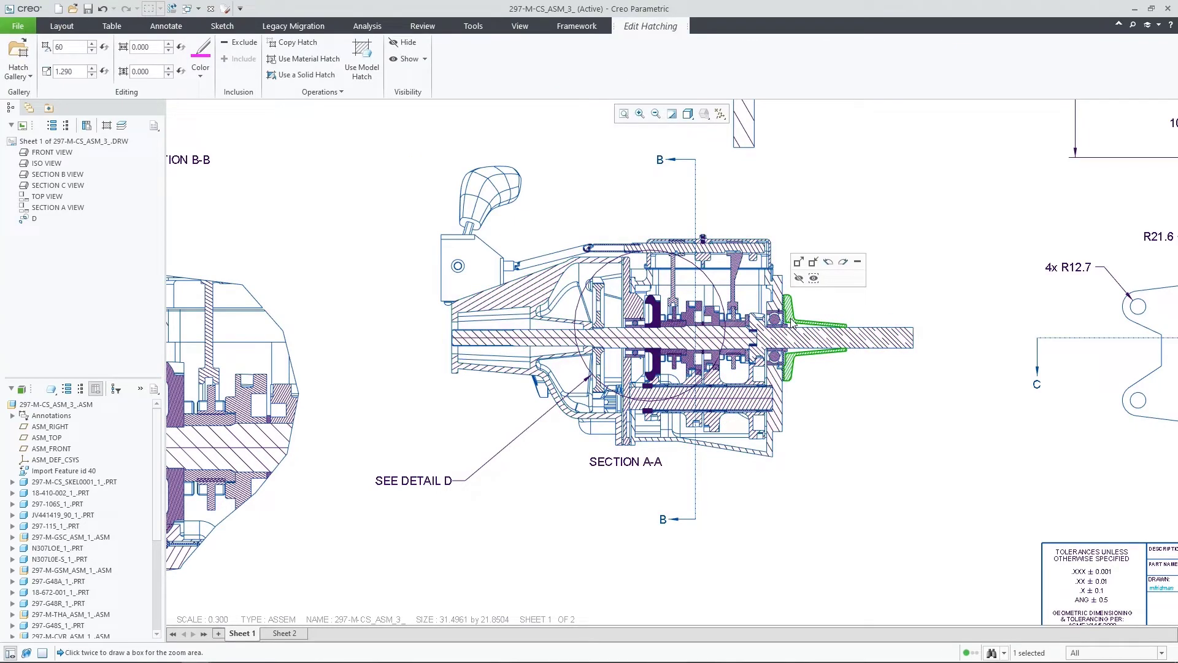
left_click(841, 263)
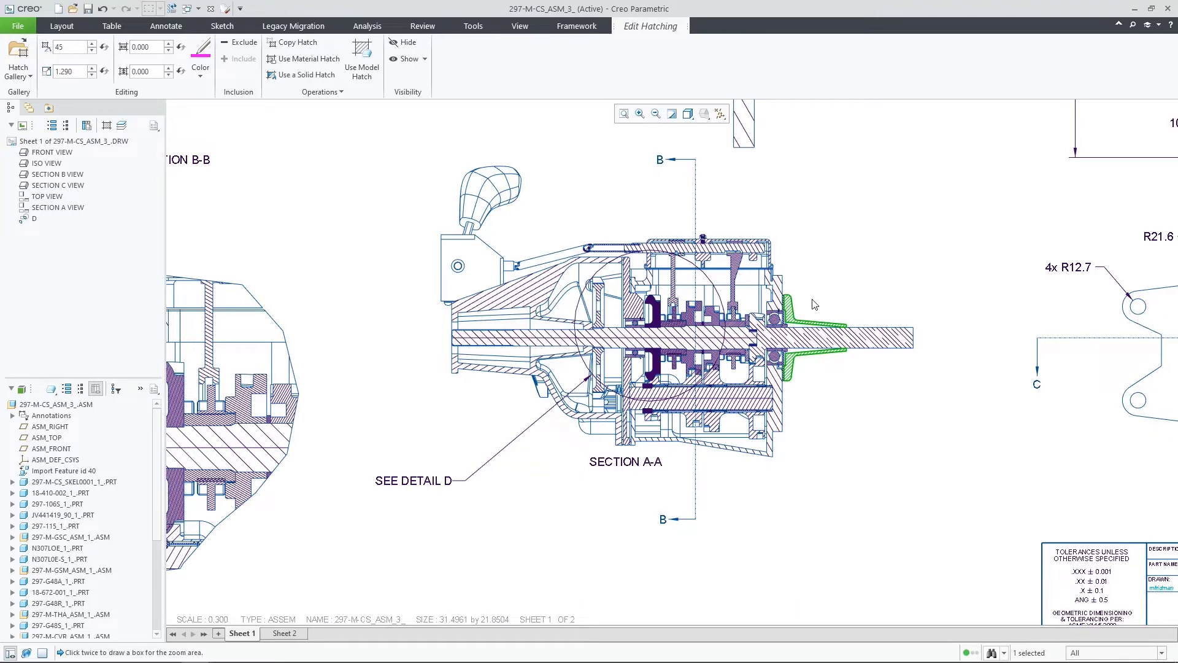
right_click(797, 310)
left_click(804, 276)
left_click(806, 277)
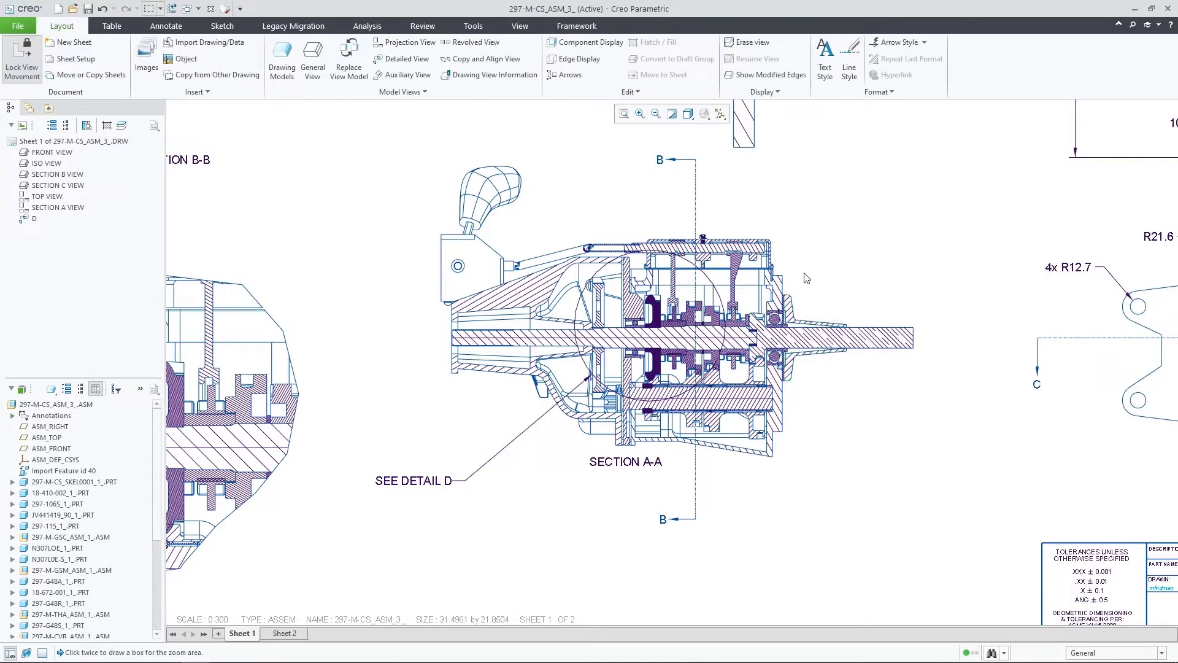
Check the Cross Hatching property of the STEEL_CAST material in the 18-410-022_1_ part
double_click(524, 298)
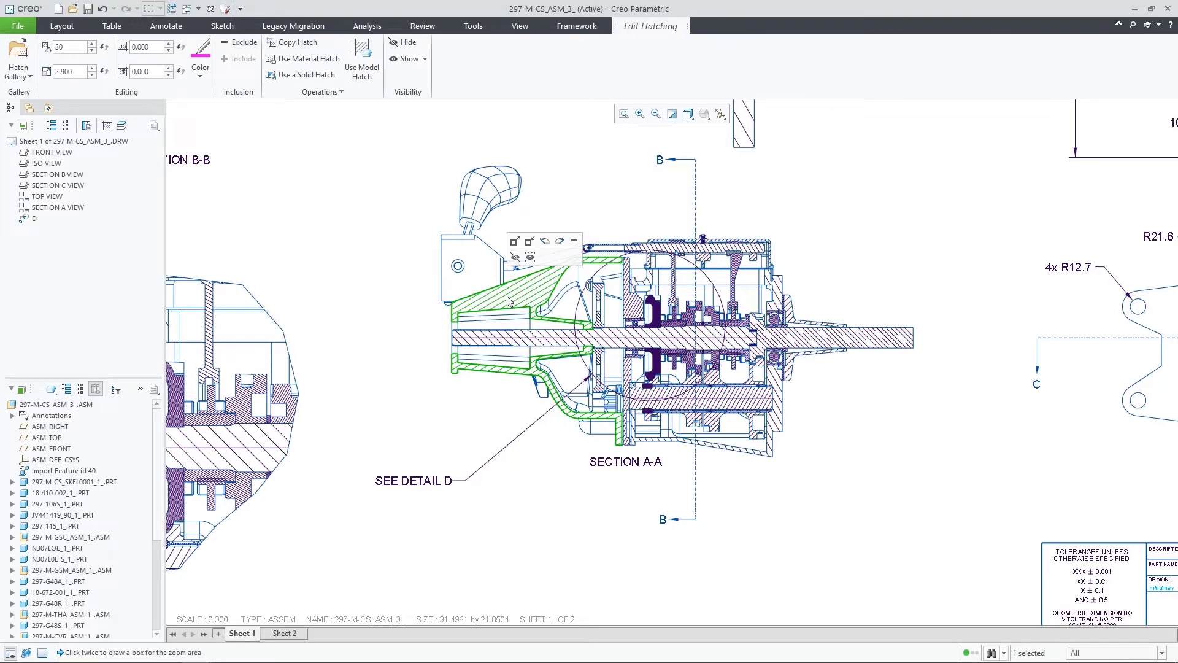
left_click(198, 10)
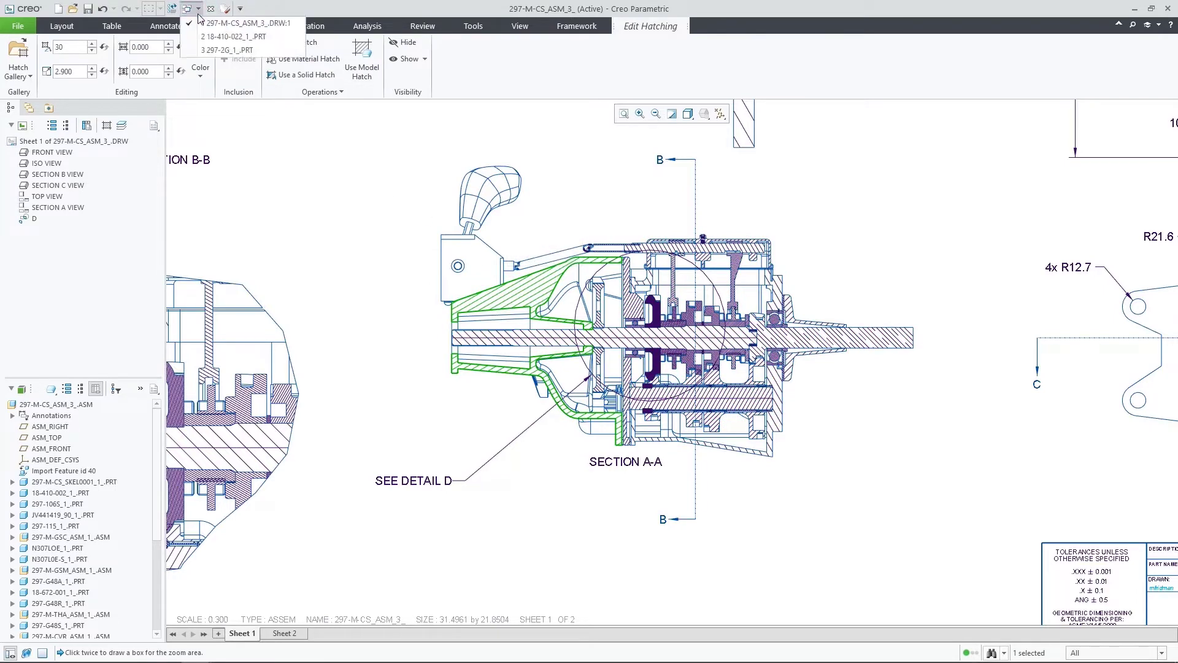
left_click(233, 36)
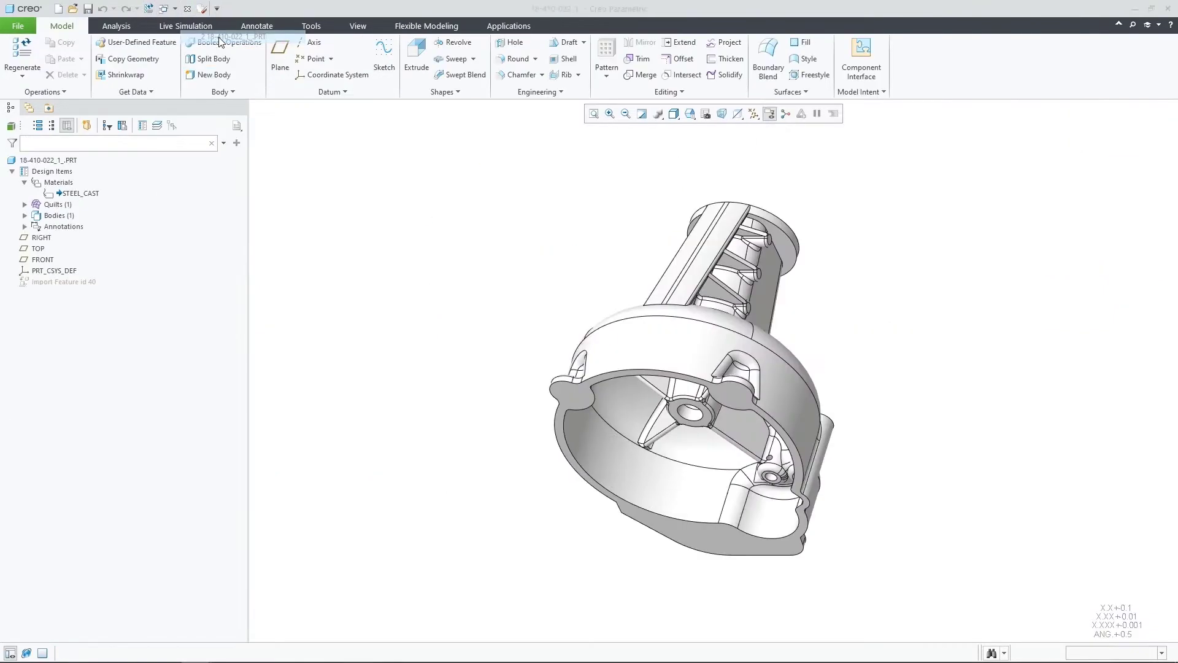
right_click(94, 195)
left_click(141, 201)
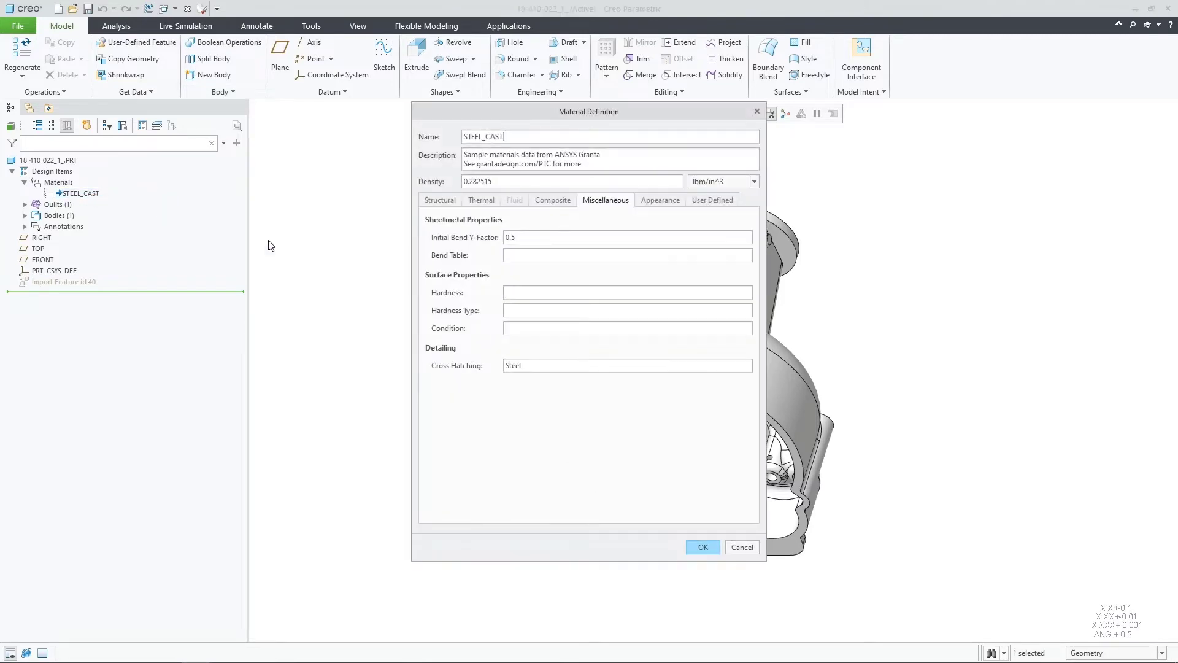
double_click(499, 365)
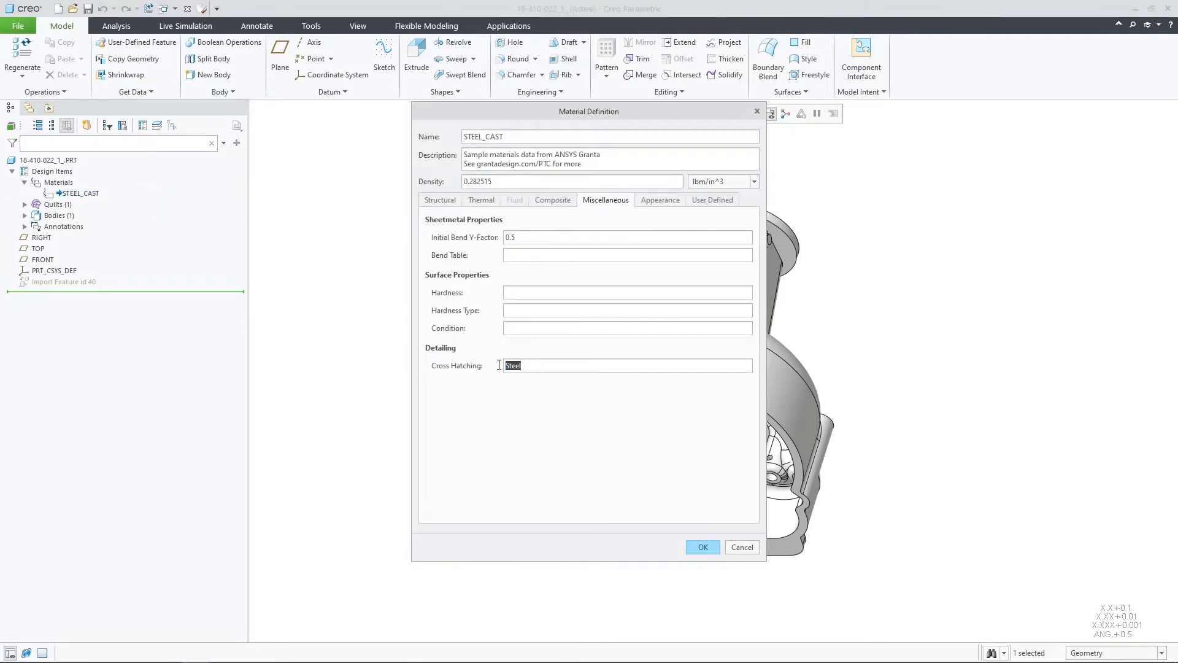
left_click(703, 547)
Return to the 297-M-CS_ASM_3_ drawing and apply the material hatch to the housing under the lever in Section A-A
left_click(166, 12)
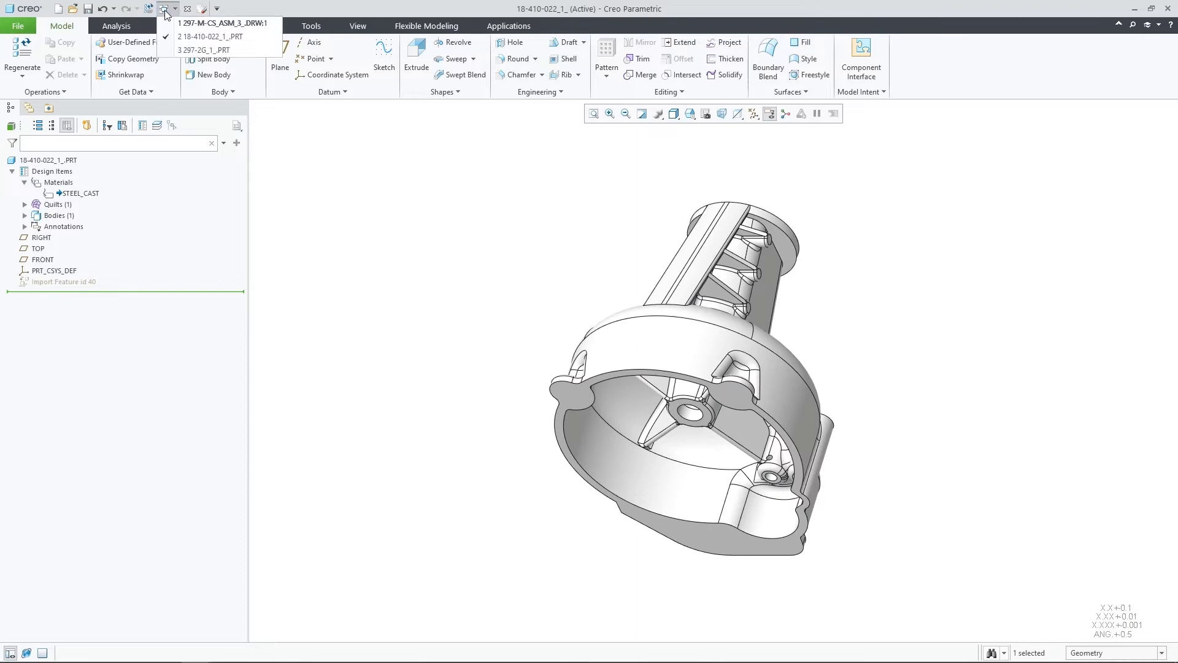
left_click(202, 18)
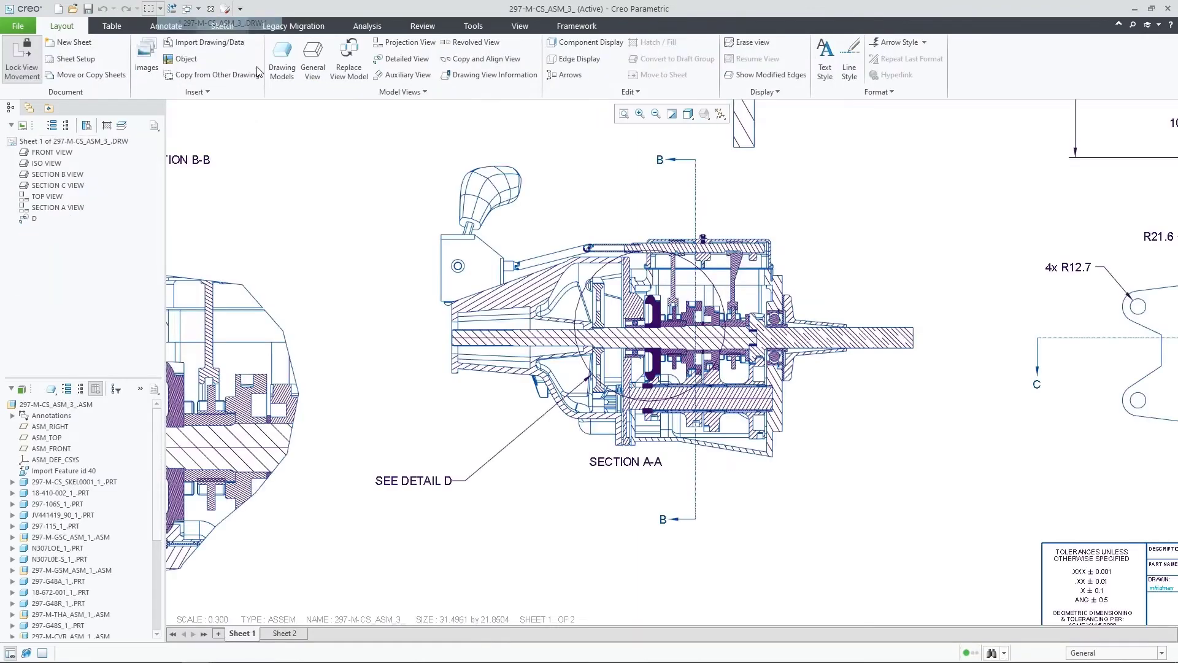
double_click(517, 302)
right_click(518, 302)
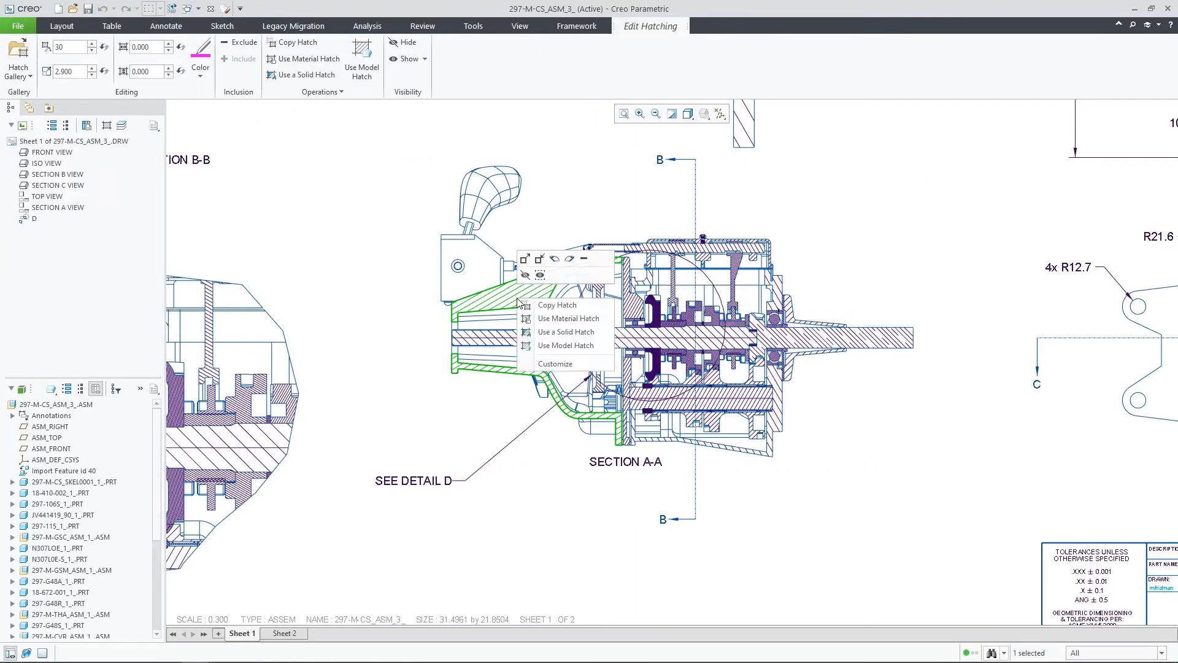
left_click(582, 326)
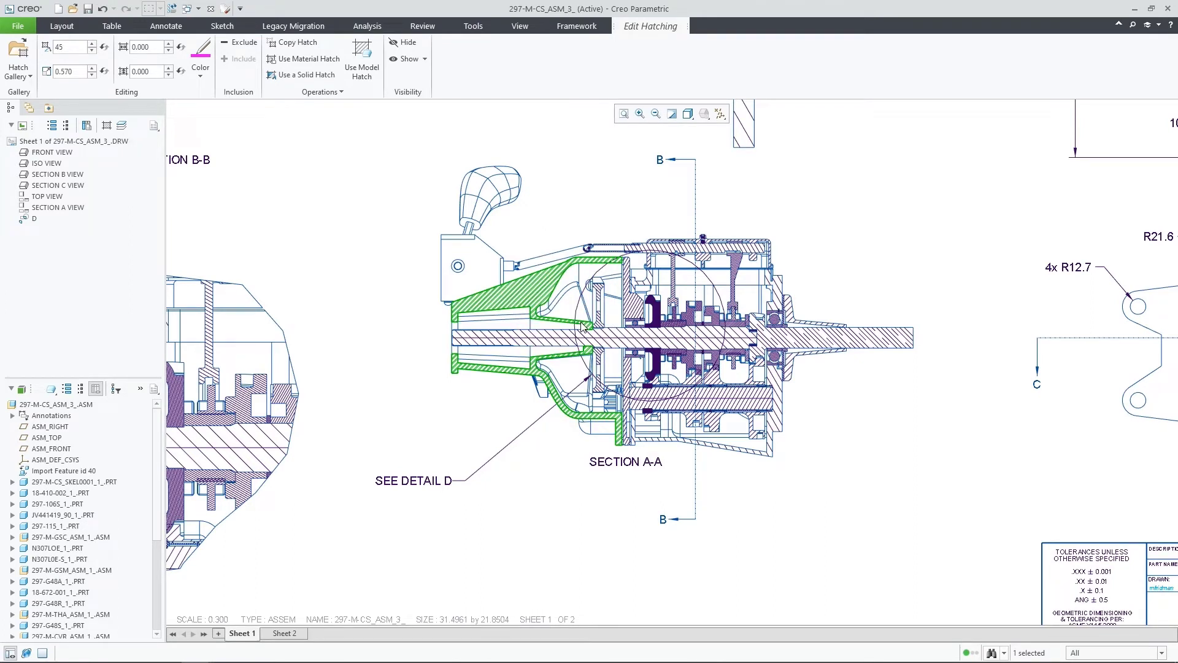
middle_click(807, 256)
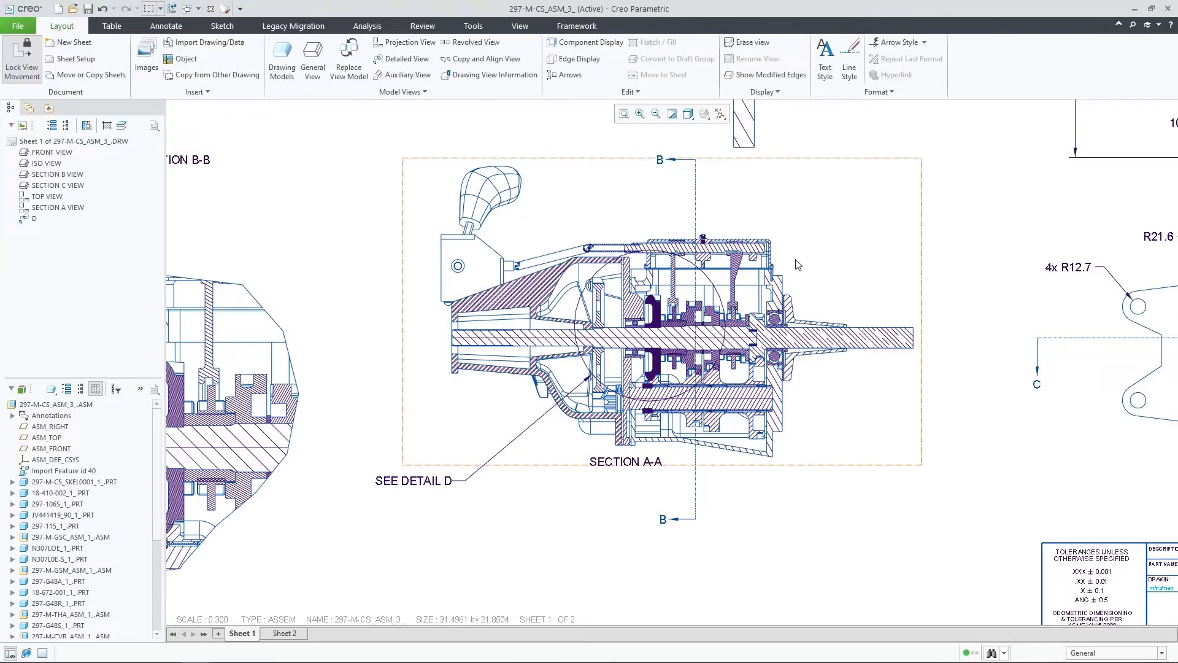
Open the parameters of Body 1 in the 297-2G_1_ shaft part
double_click(532, 340)
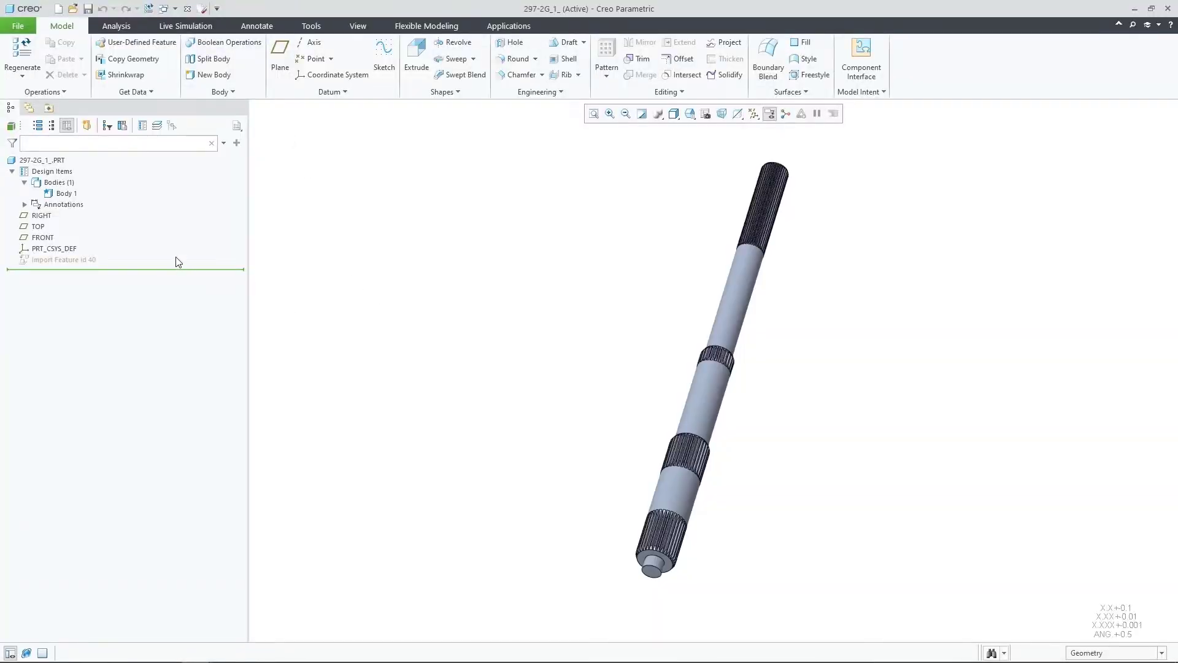
left_click(73, 194)
right_click(73, 193)
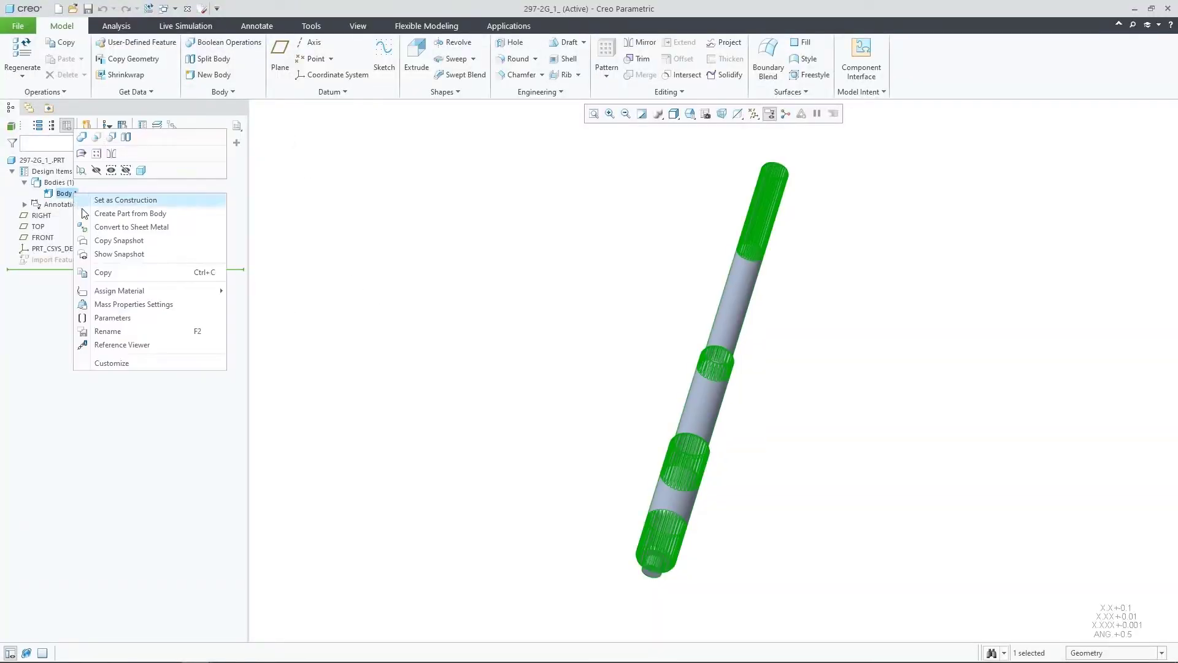
left_click(146, 318)
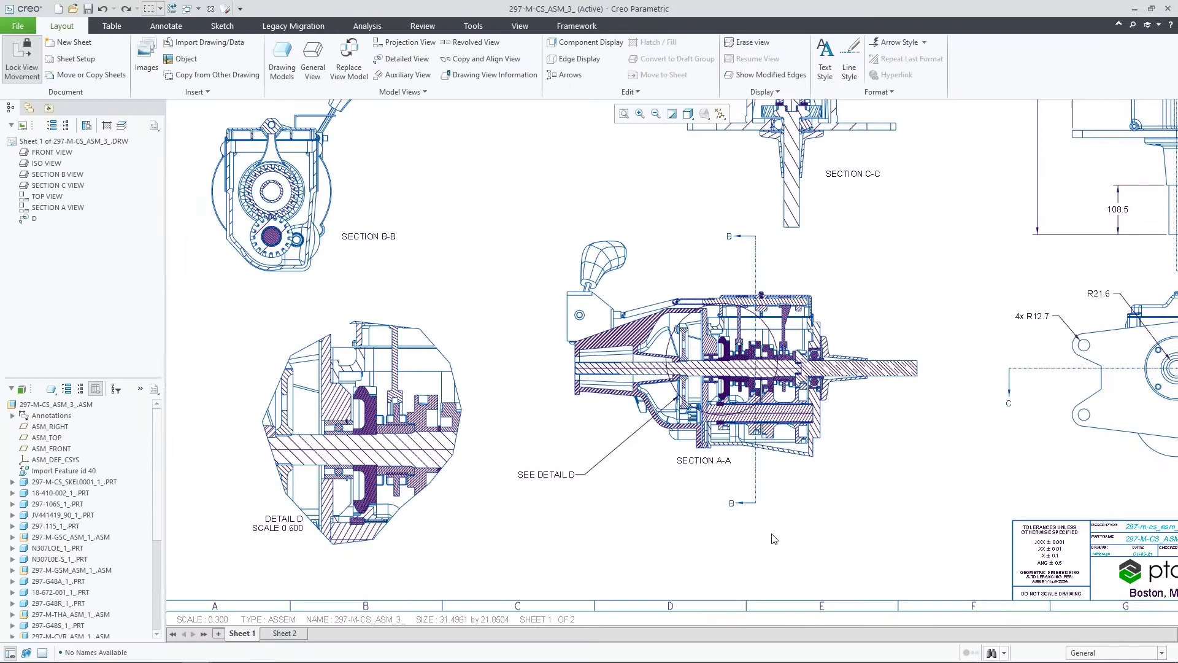
Set up a search for hatched bodies in the Section A-A view, with submodels included
left_click(992, 653)
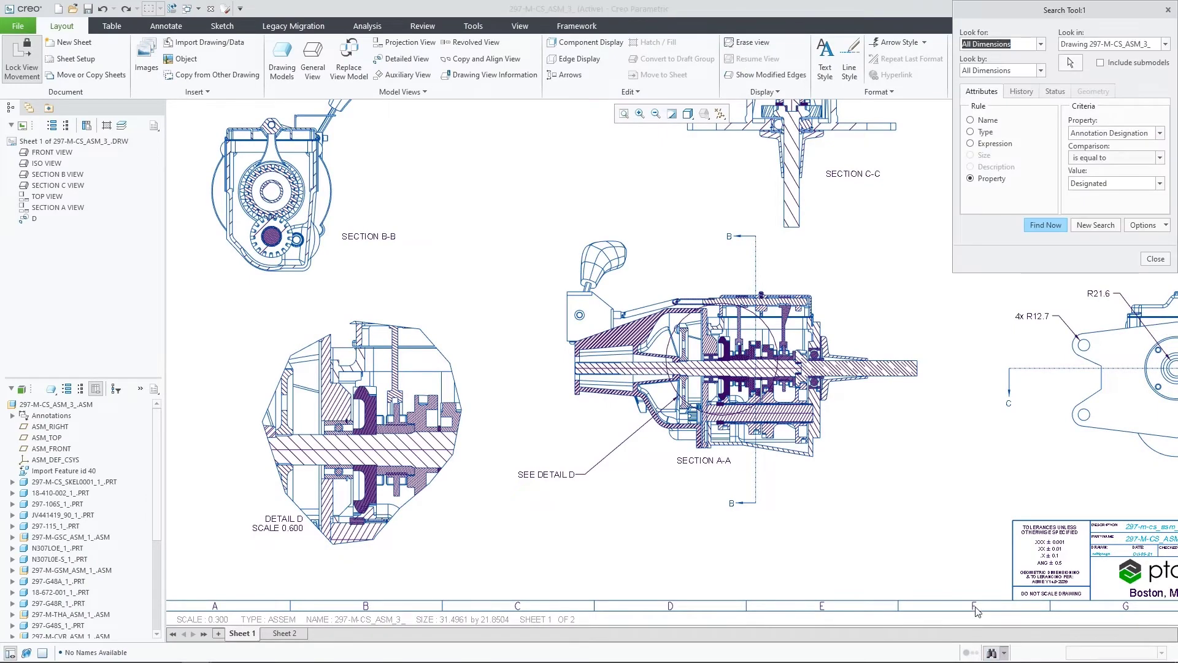
left_click(1041, 44)
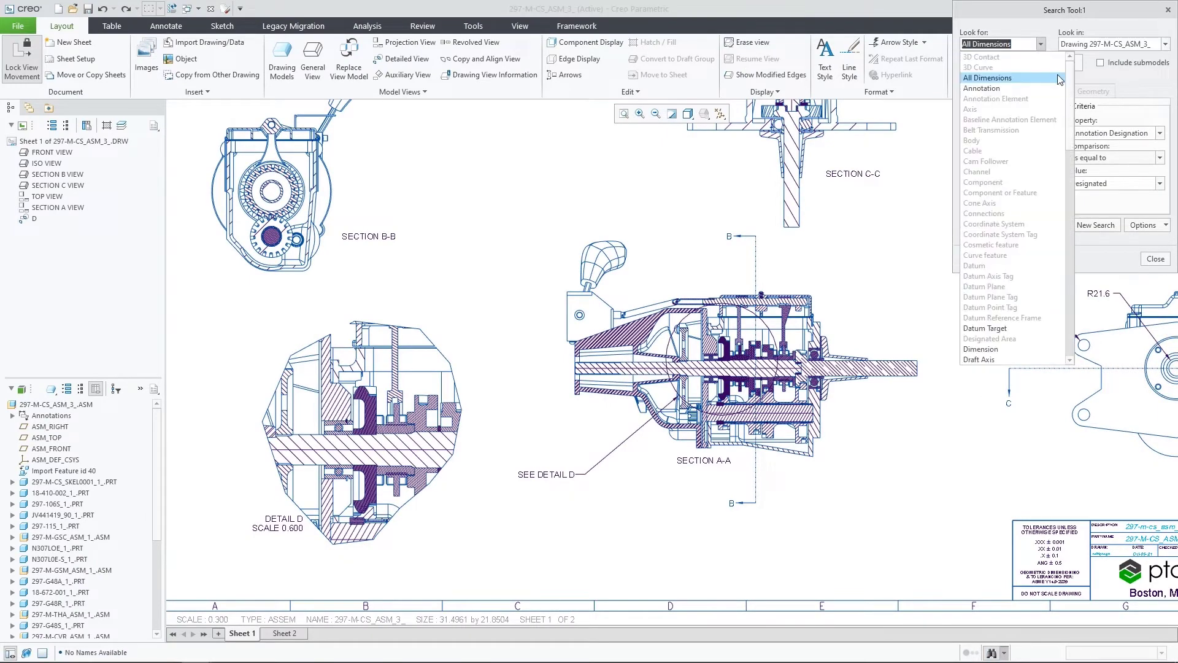
left_click_drag(1072, 98, 1077, 188)
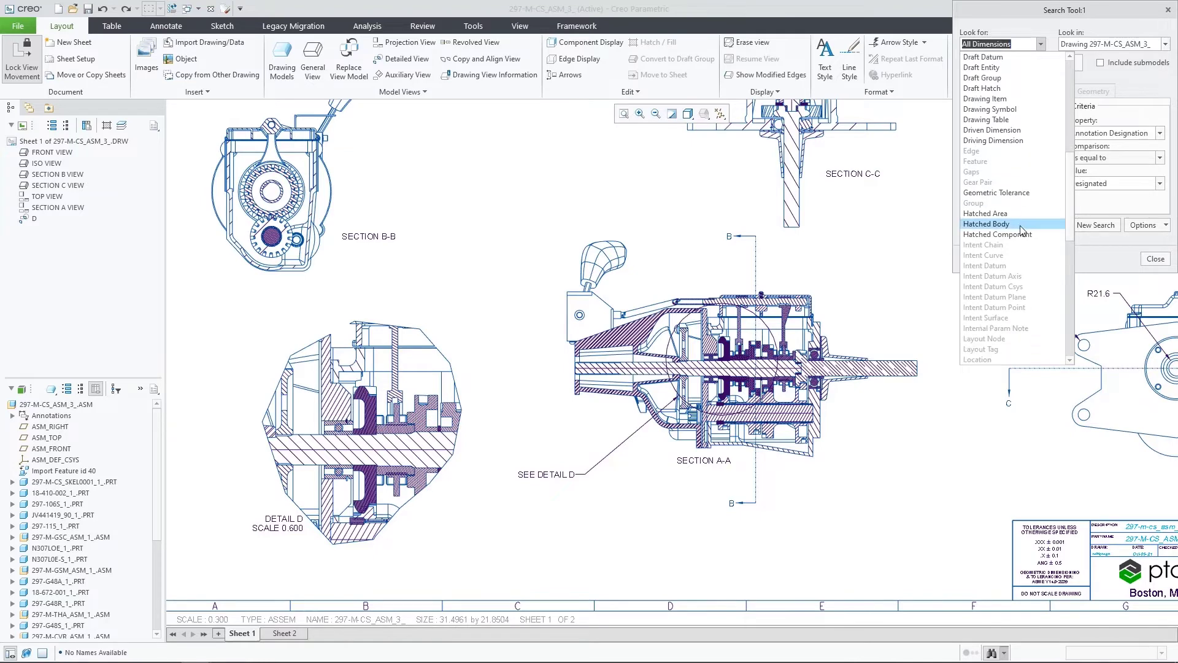
left_click(1017, 227)
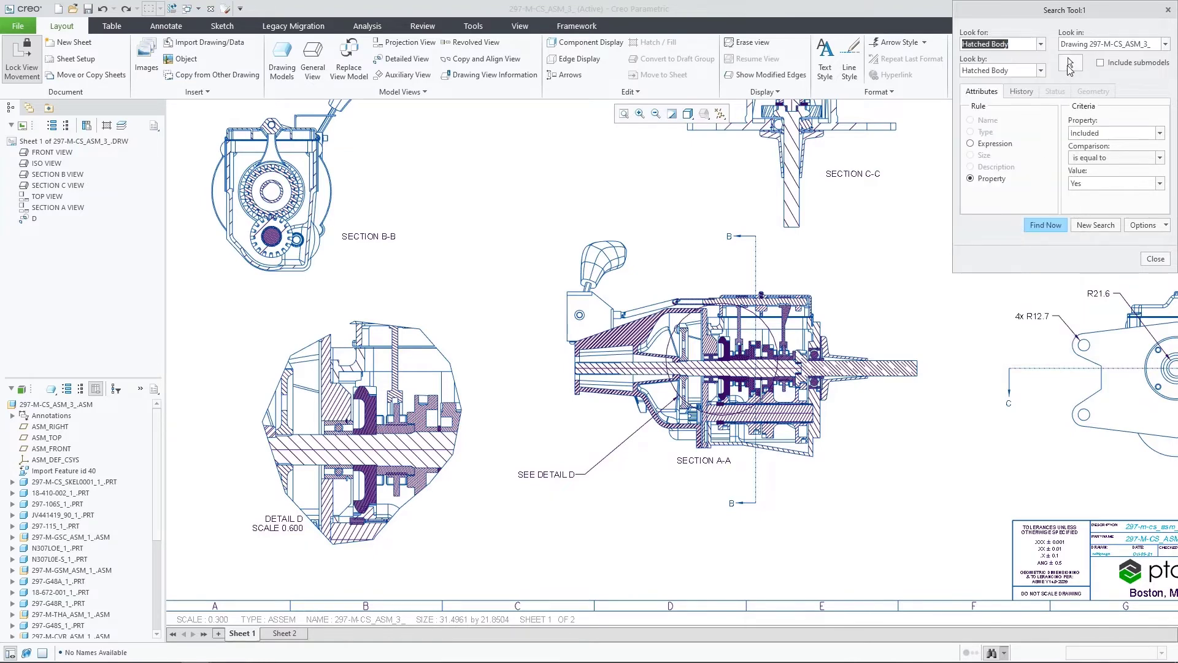
left_click(1069, 65)
left_click(850, 303)
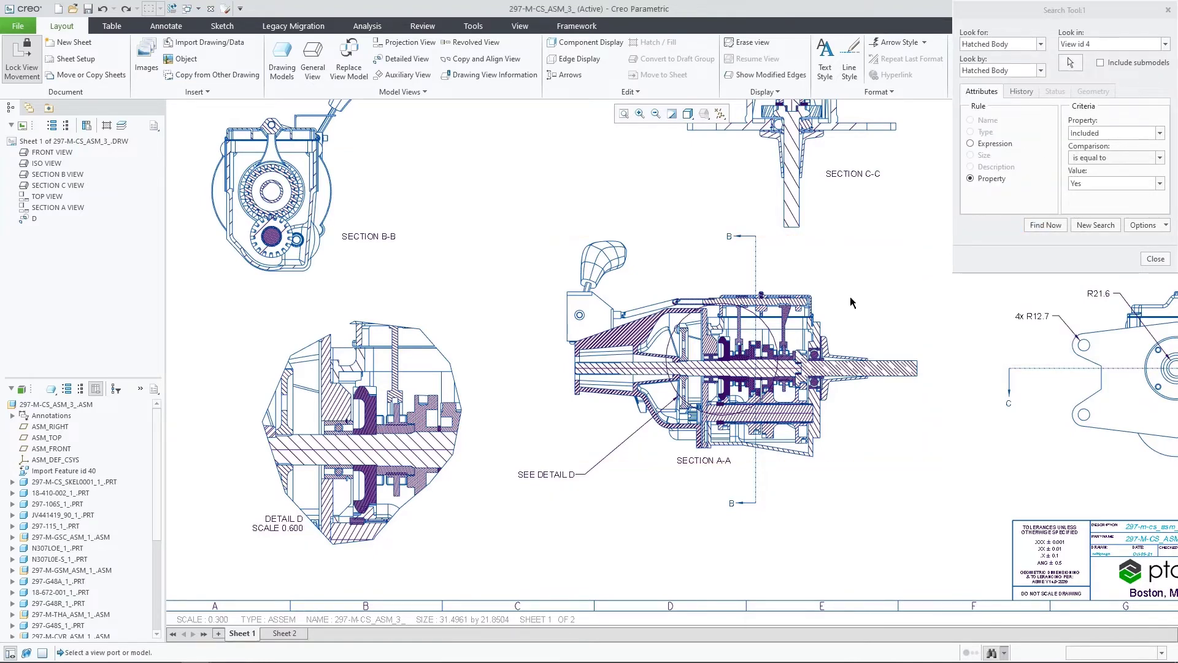
left_click(1100, 62)
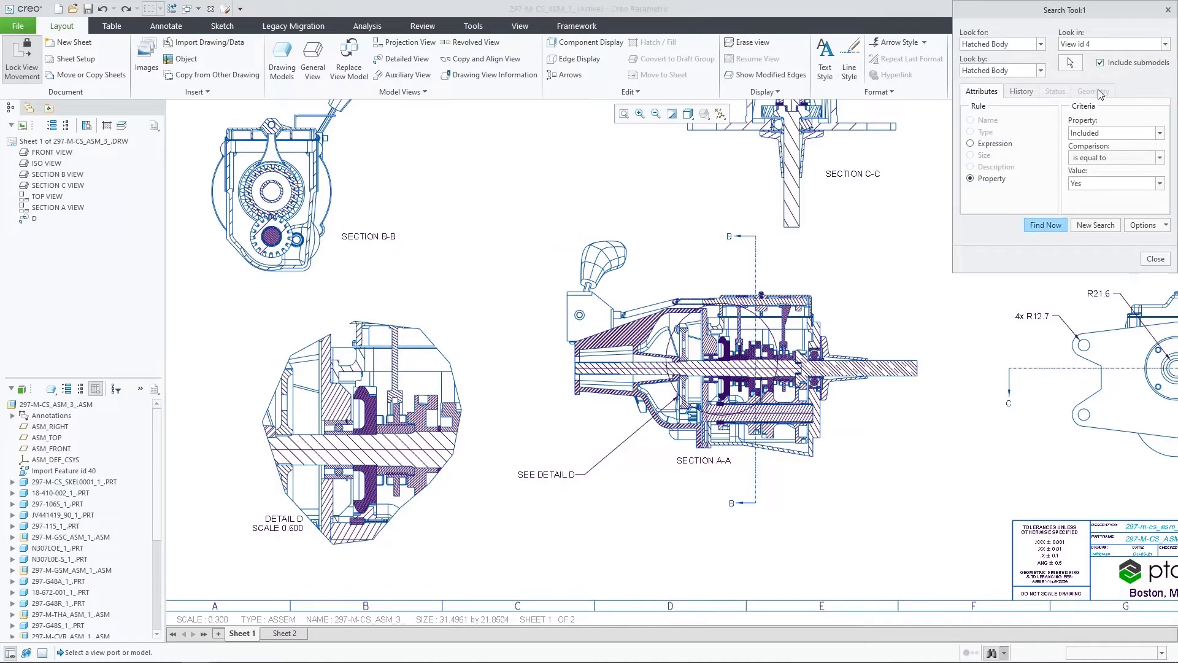
Search by expression for hatched bodies whose Yes No parameter HATCH is equal to NO
left_click(1000, 148)
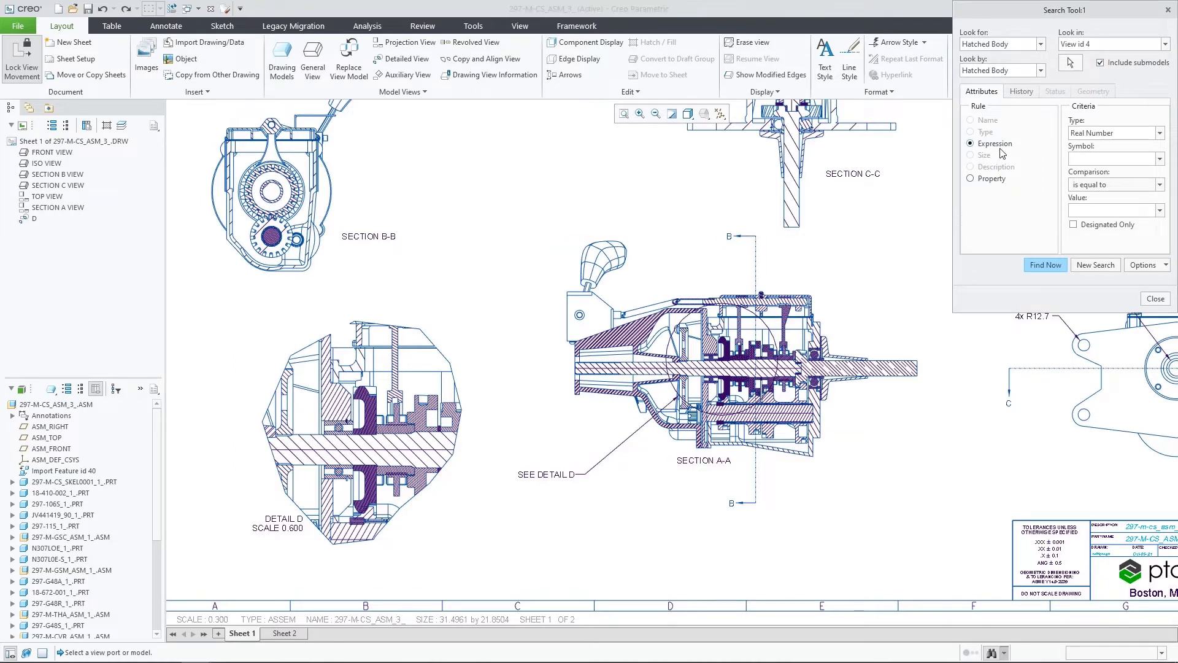
left_click(1153, 134)
left_click(1107, 178)
double_click(1092, 159)
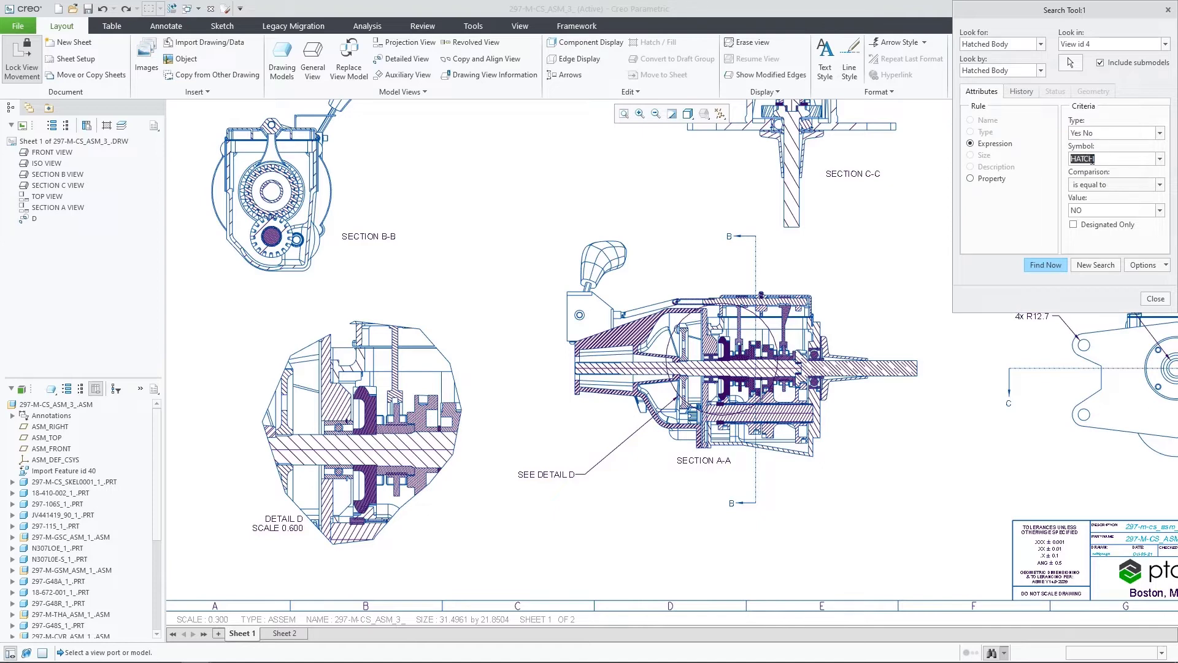
left_click(1047, 265)
Select all the hatched bodies found and exclude them from the Section A-A cross section
left_click(978, 319)
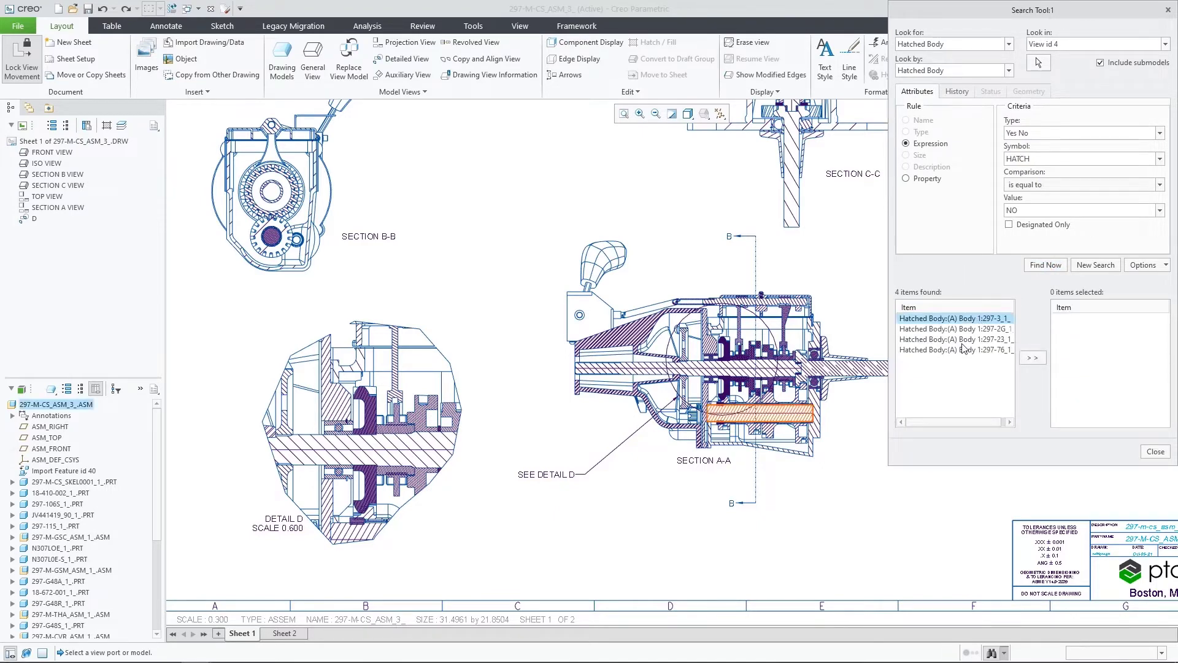
left_click(965, 350, "shift")
left_click(1034, 357)
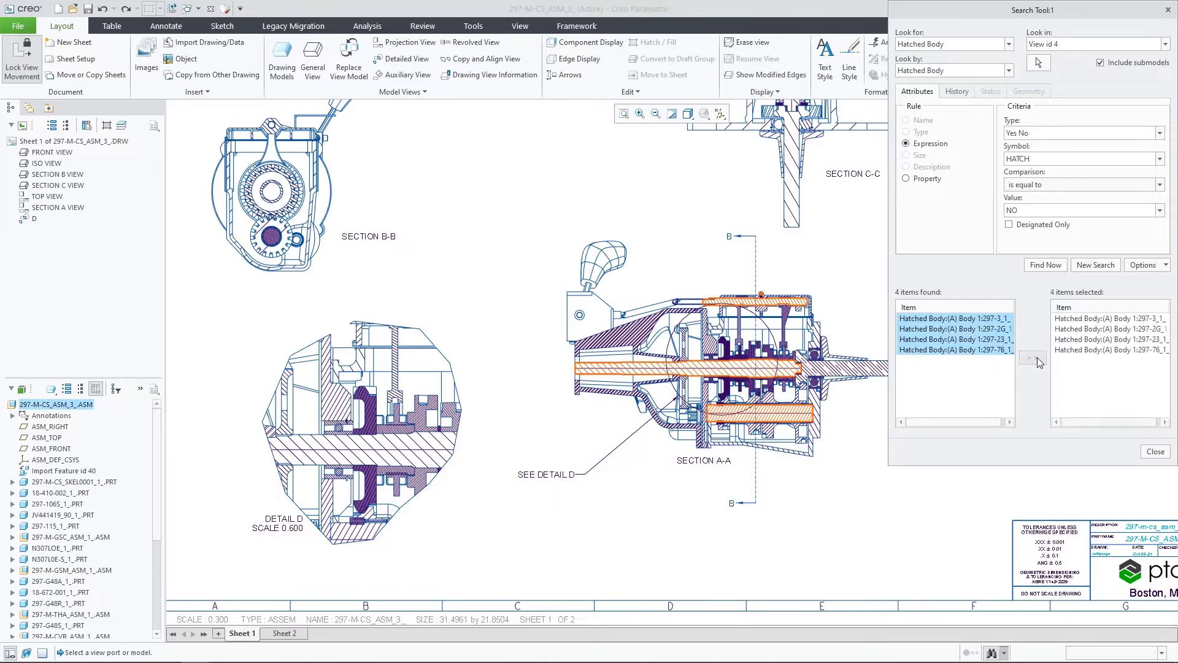
left_click(1155, 452)
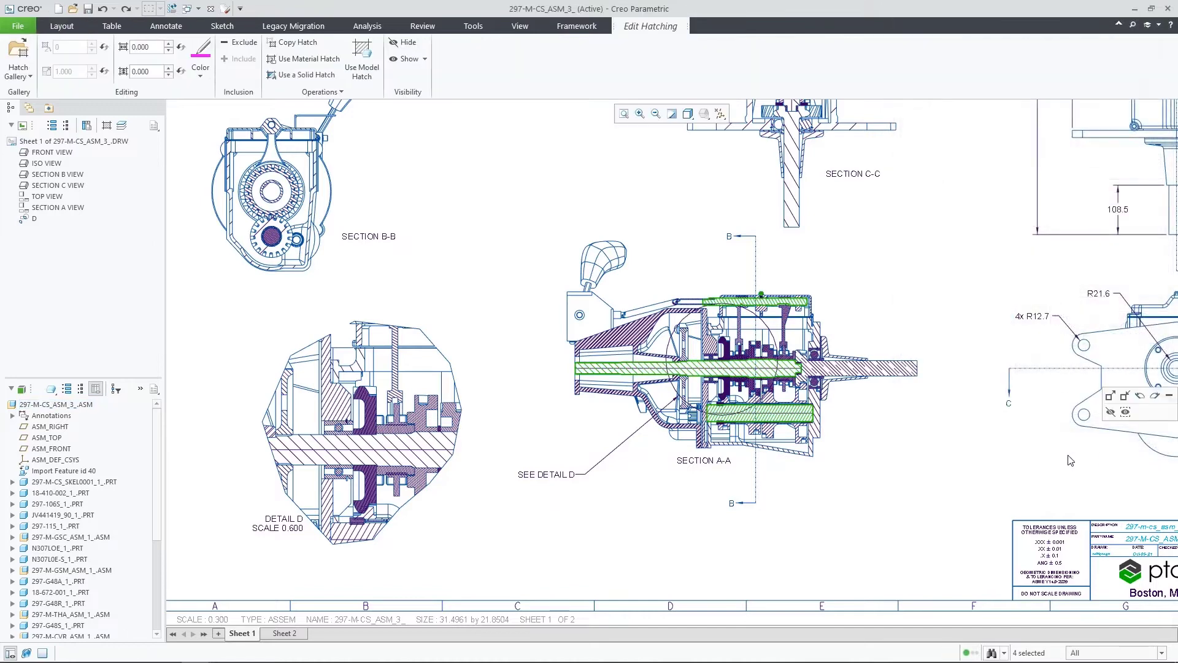
left_click(244, 43)
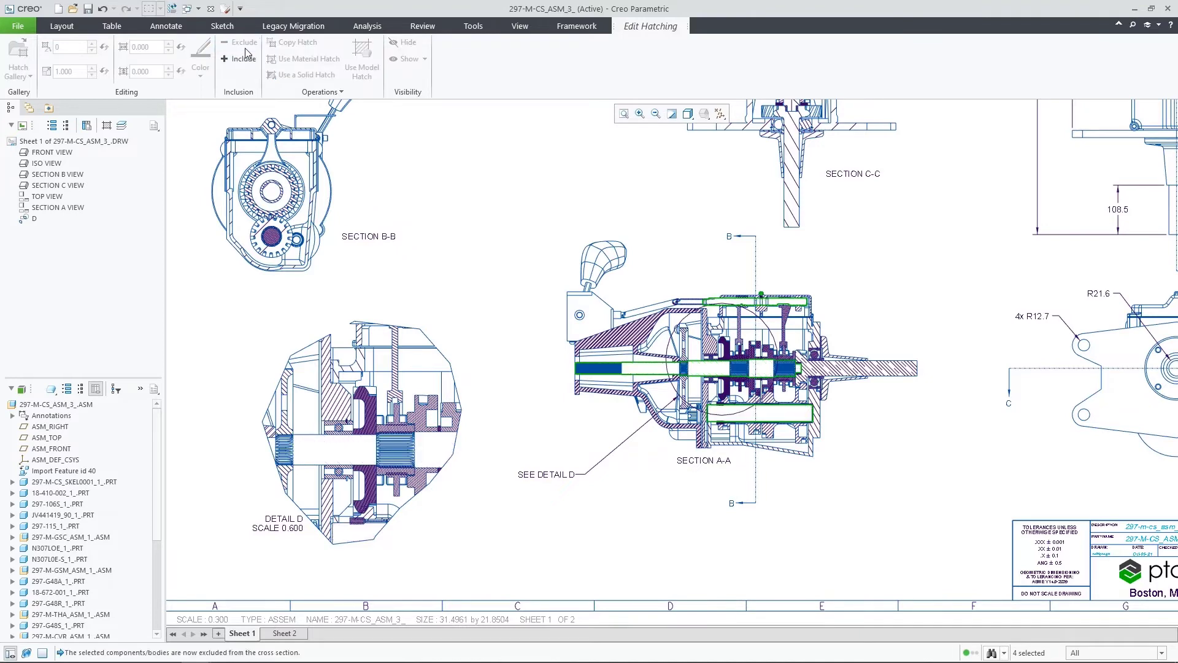
left_click(707, 539)
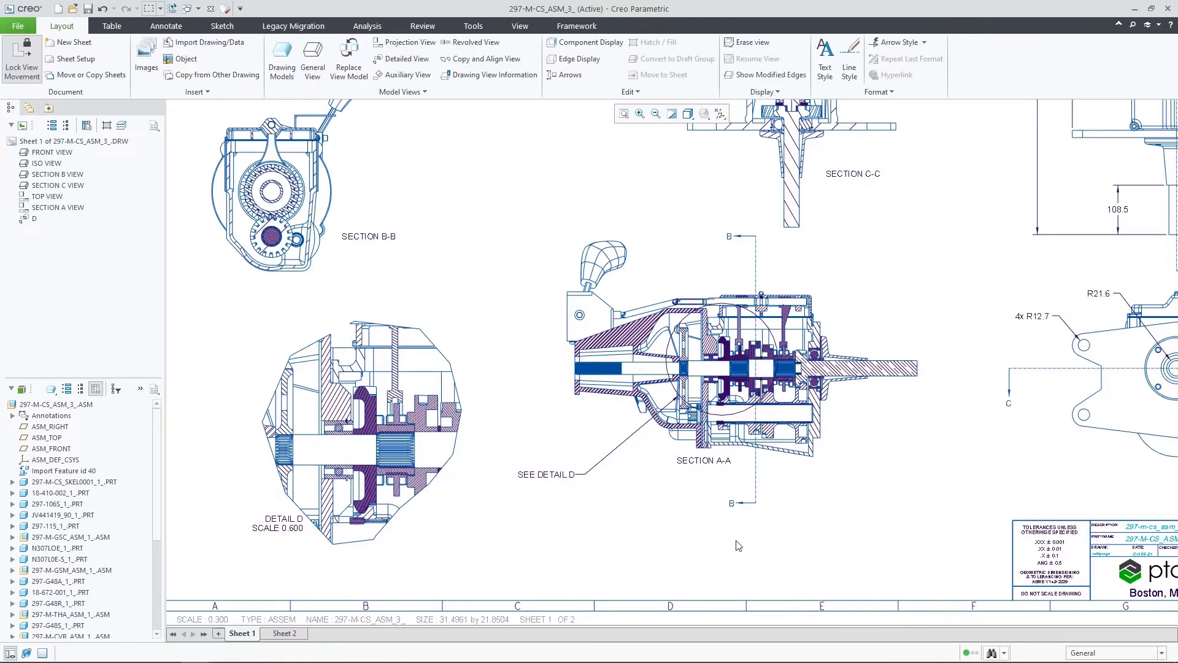
Set up a search for hatched components in the whole 297-M-CS_ASM_3_ drawing, with submodels included
left_click(992, 653)
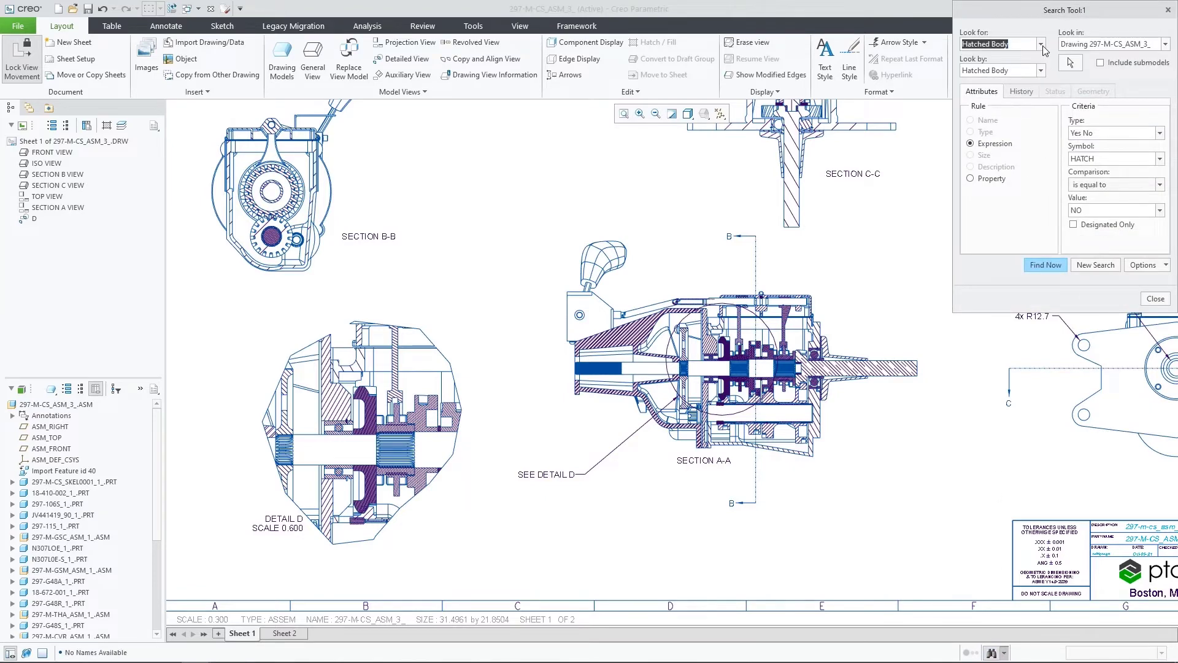
left_click(1042, 46)
left_click_drag(1074, 83, 1073, 164)
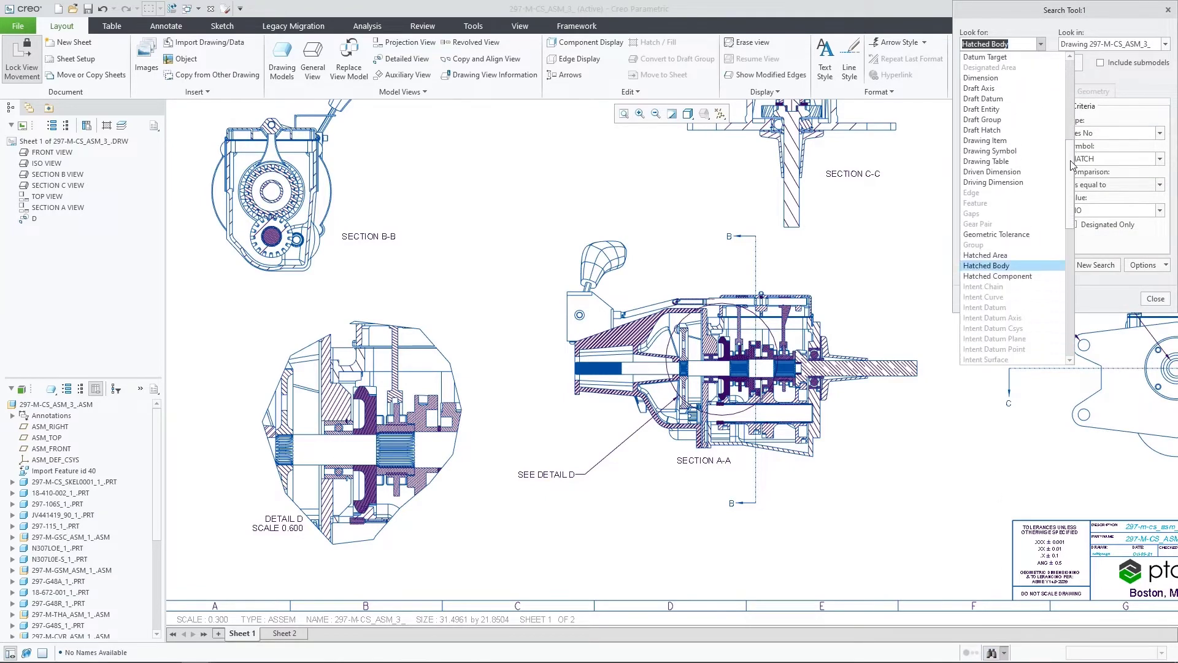
left_click(1037, 254)
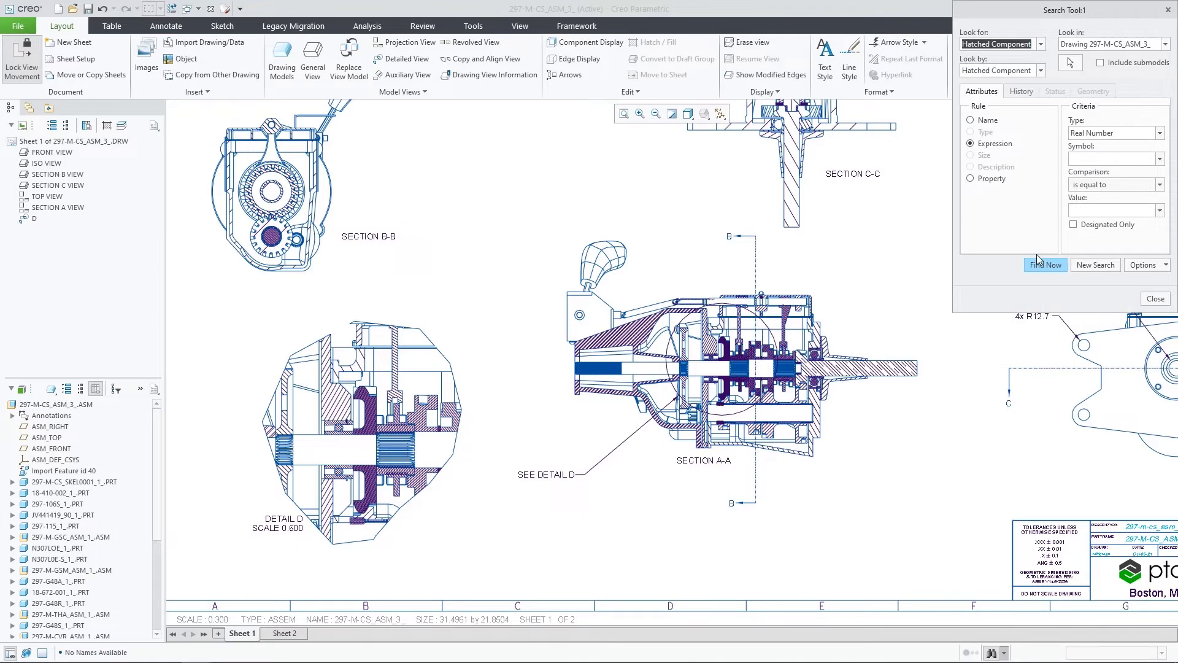
left_click(1100, 63)
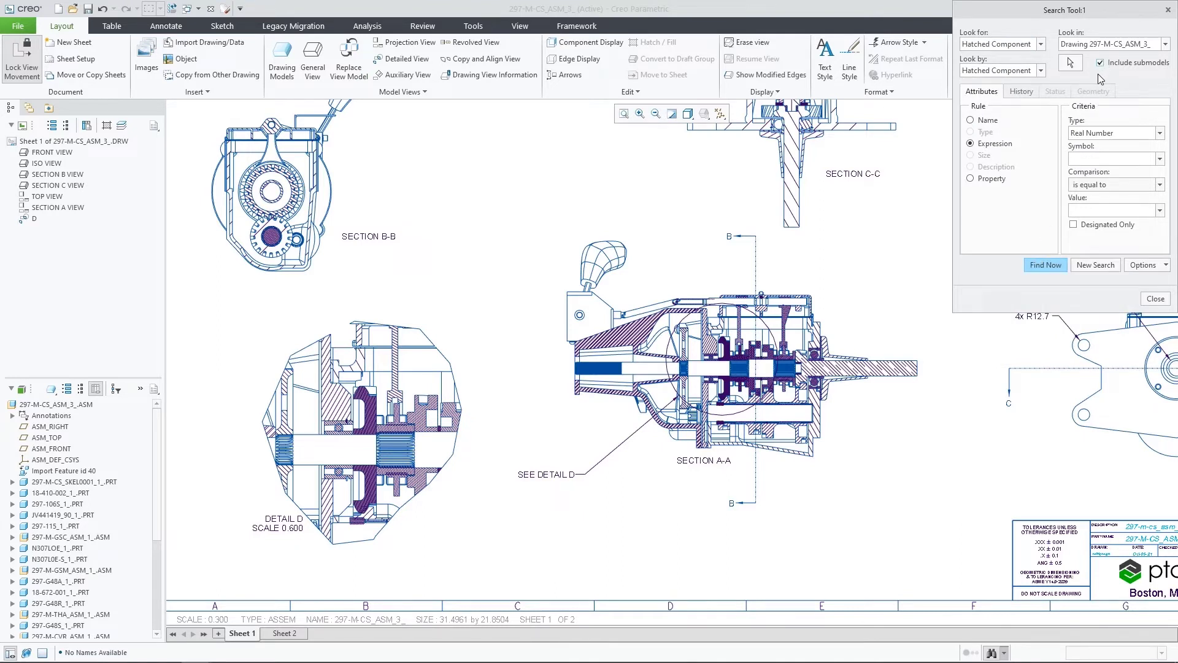
Search for components whose Excluded property is equal to Yes, highlight all the results and close the search
left_click(1001, 181)
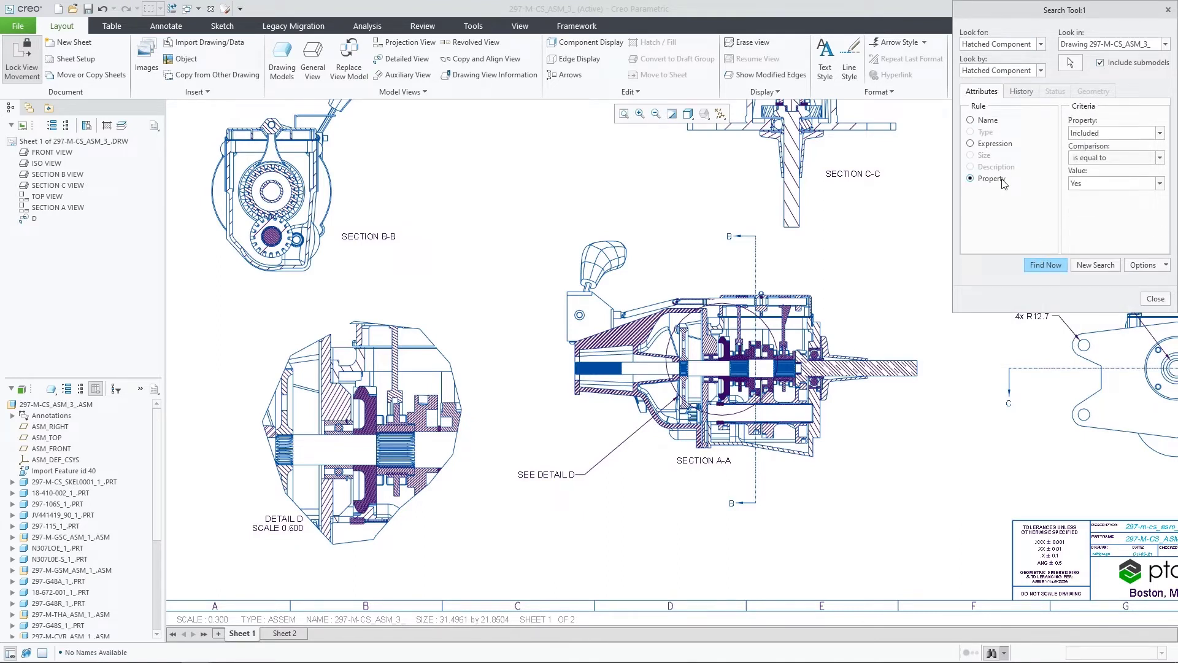
left_click(1160, 135)
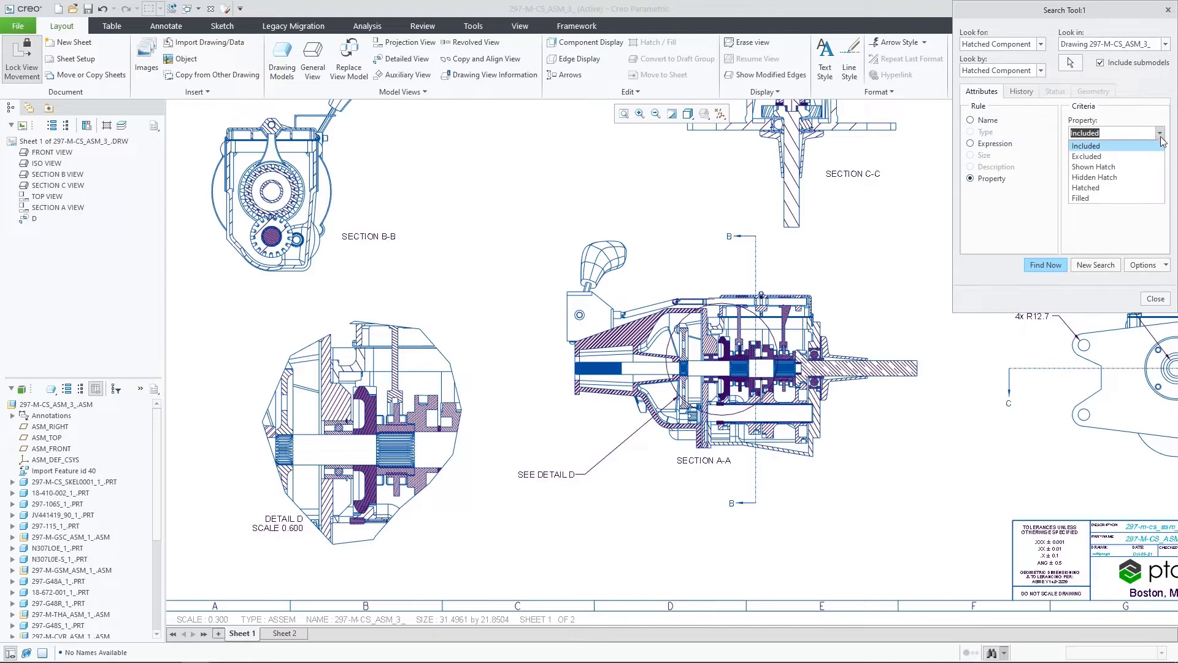
left_click(1105, 156)
left_click(1055, 265)
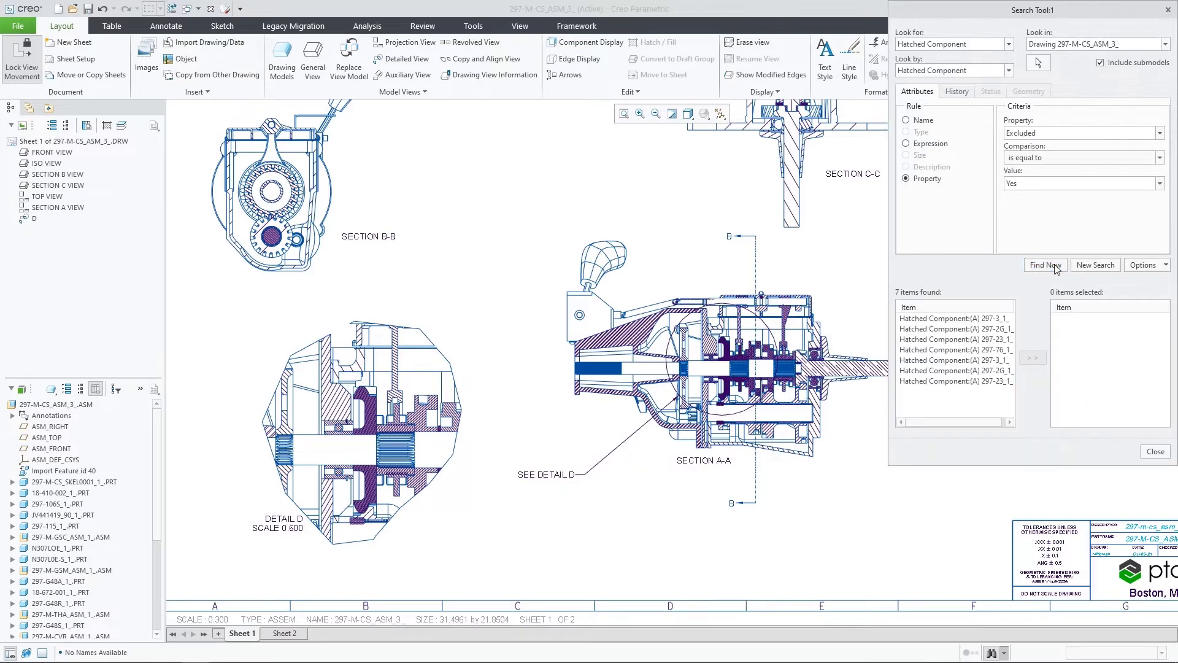
left_click(980, 319)
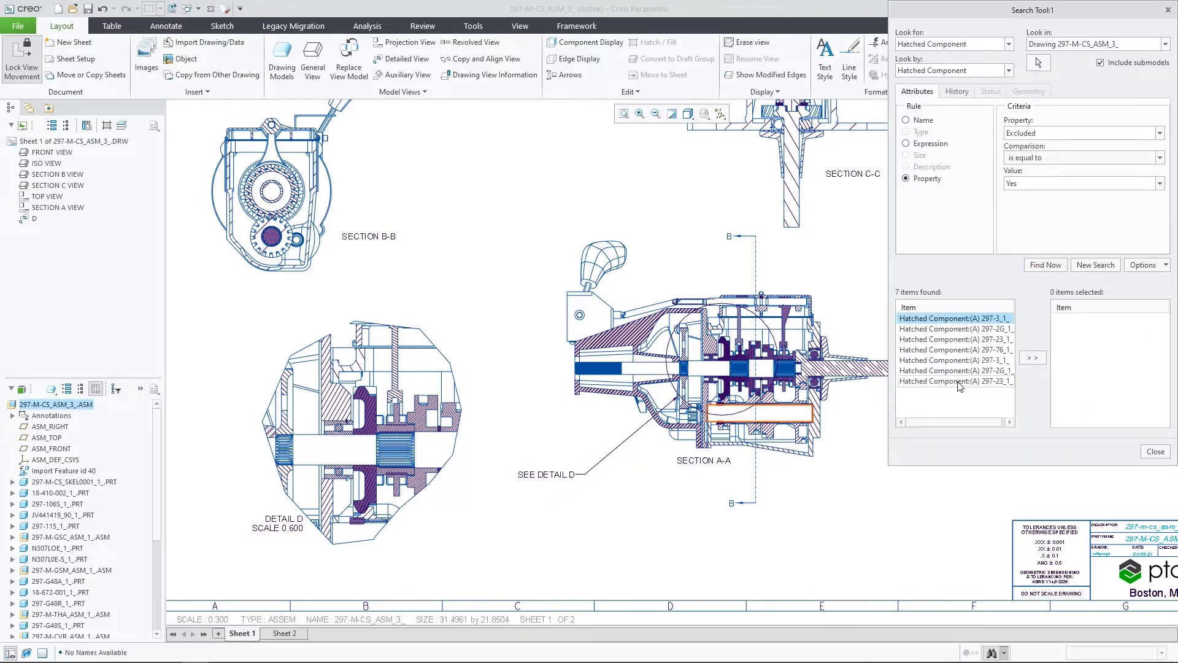
left_click(959, 381, "shift")
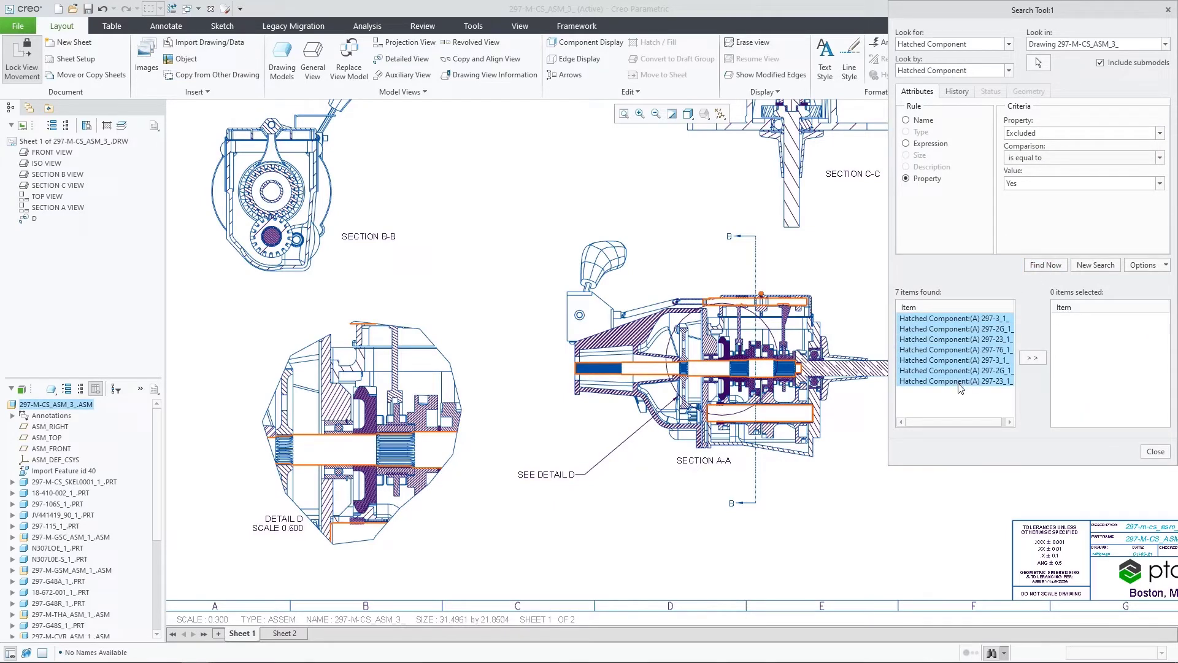
left_click(1151, 454)
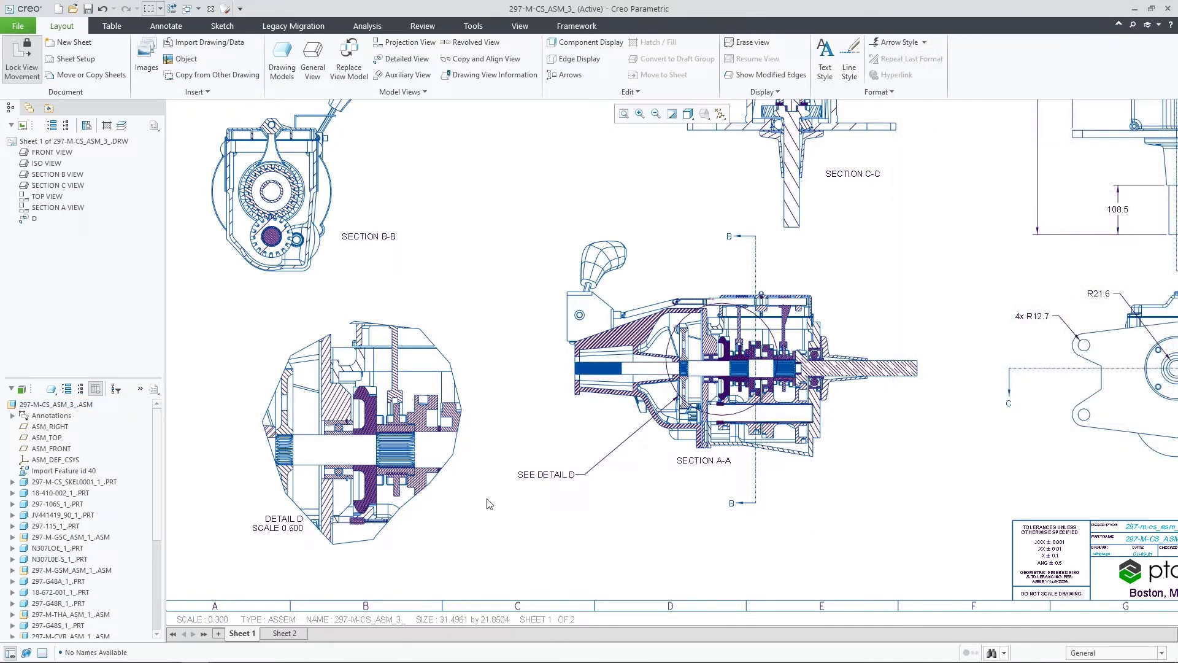
List Section A's hatched components with their inclusion status and highlight those of 297-M-CS_ASM_3_.ASM and 297-M-GSM_ASM_1_.ASM in the view
left_click(107, 126)
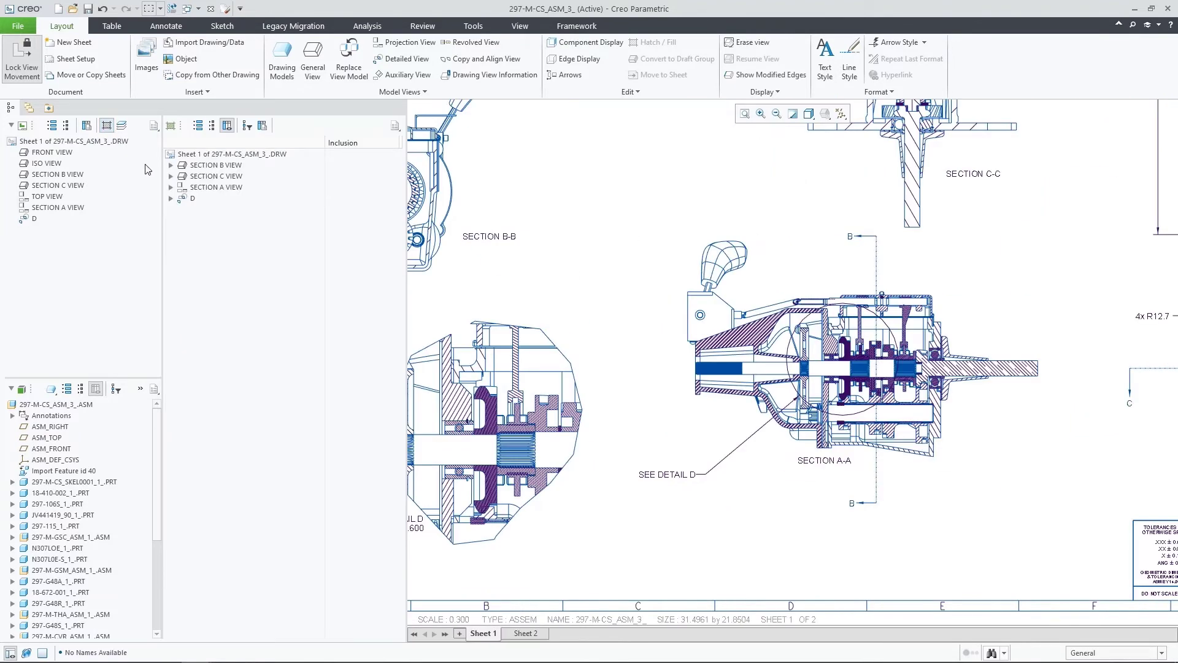
left_click(170, 187)
left_click(183, 199)
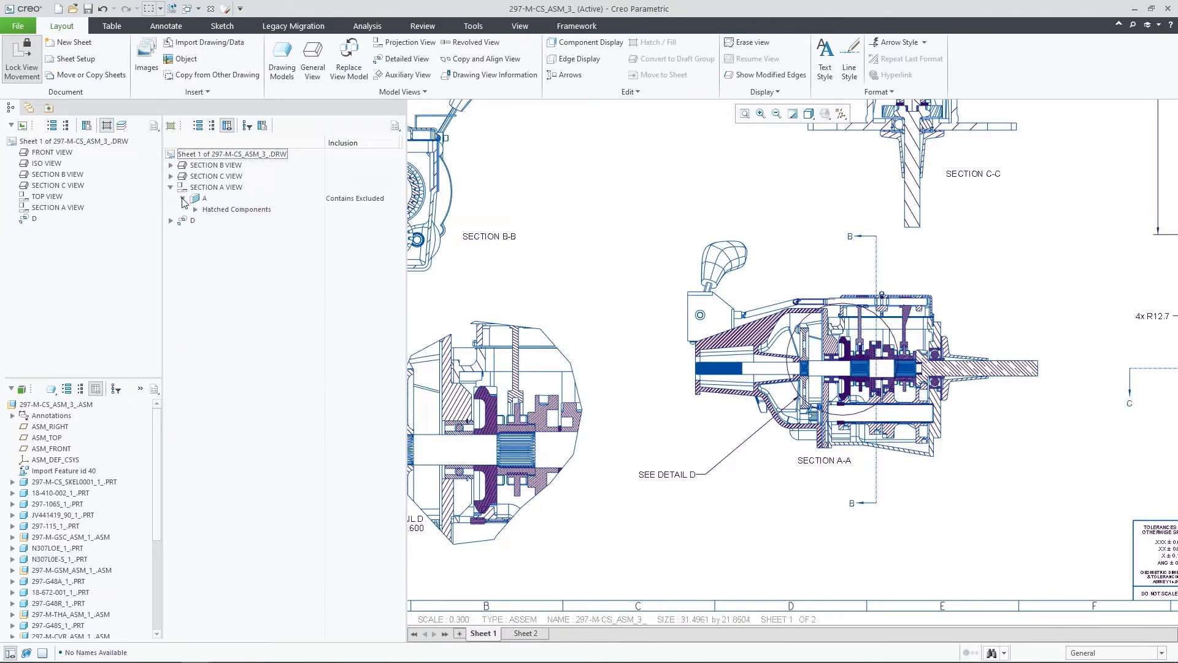
left_click(195, 209)
left_click(207, 221)
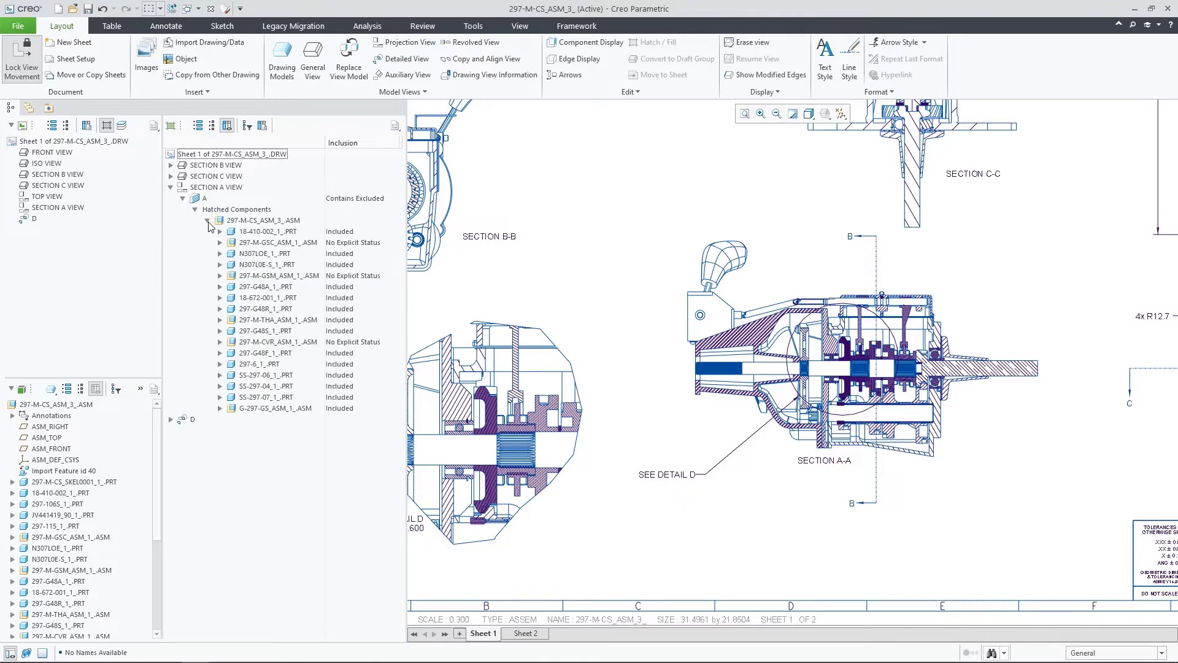
left_click(267, 222)
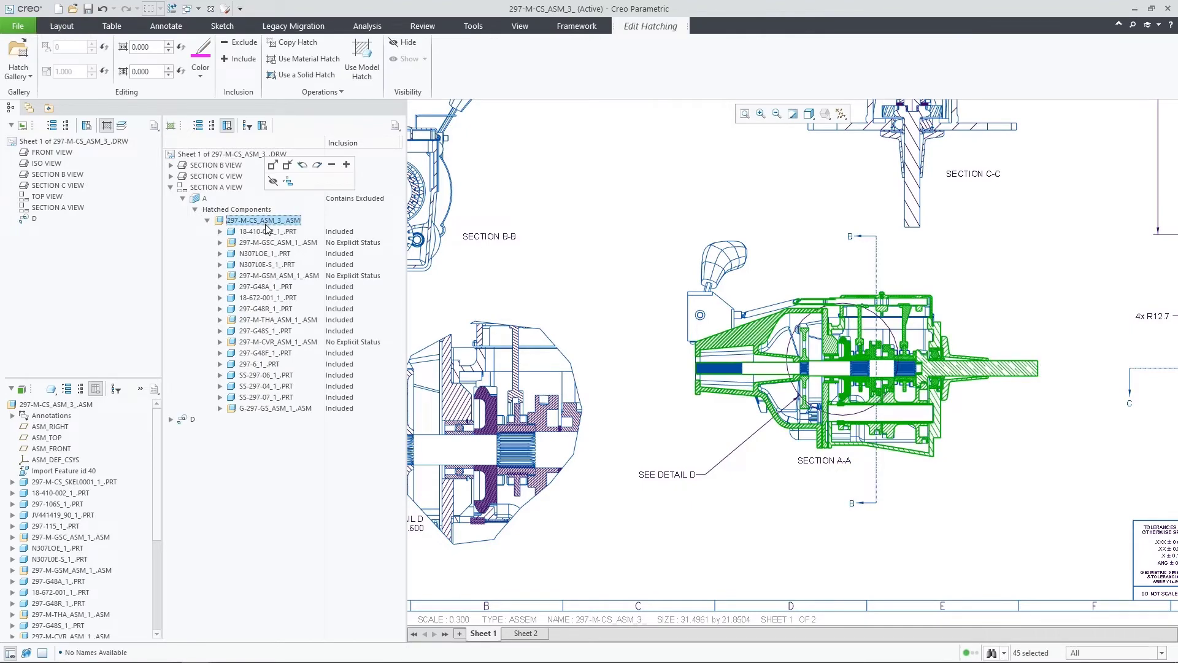
left_click(272, 277)
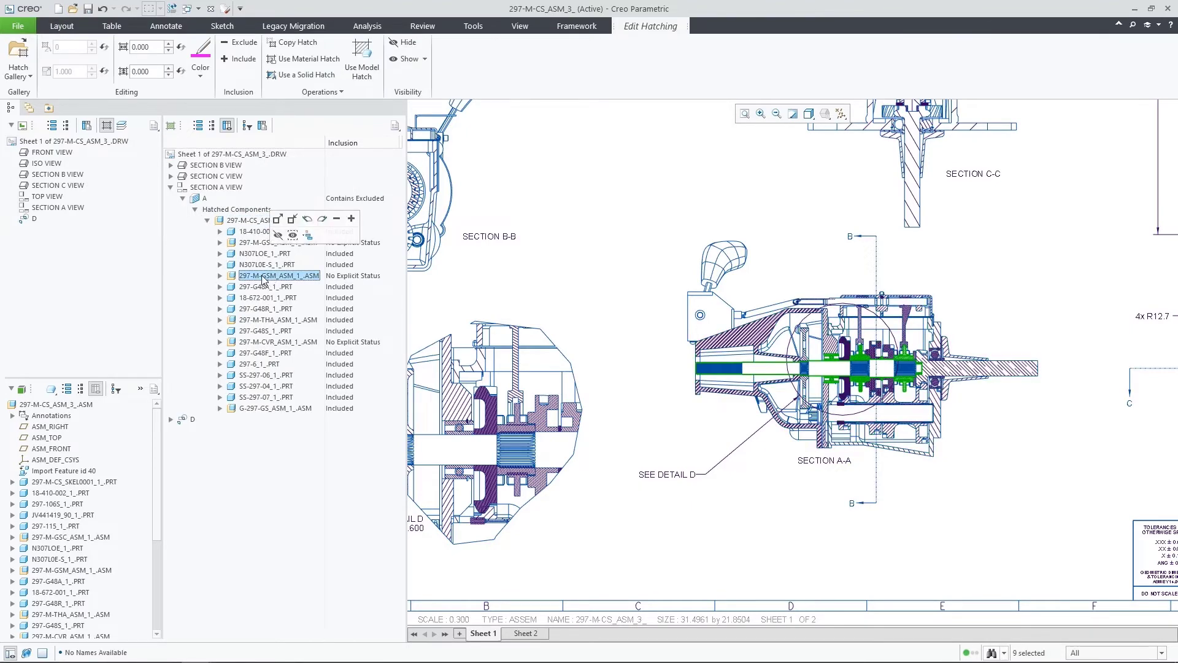
Switch the inclusion of 297-2G_1_.PRT under 297-M-GSM_ASM_1_.ASM in Section A to Included and back to Excluded
left_click(220, 276)
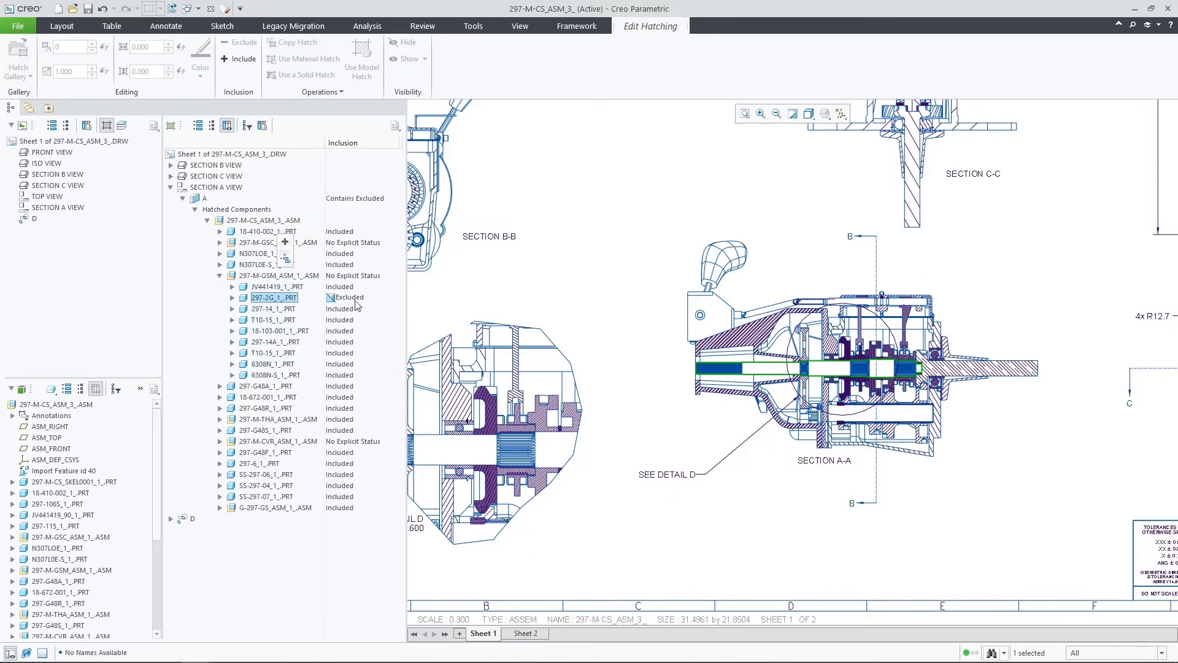
left_click(356, 299)
left_click(393, 298)
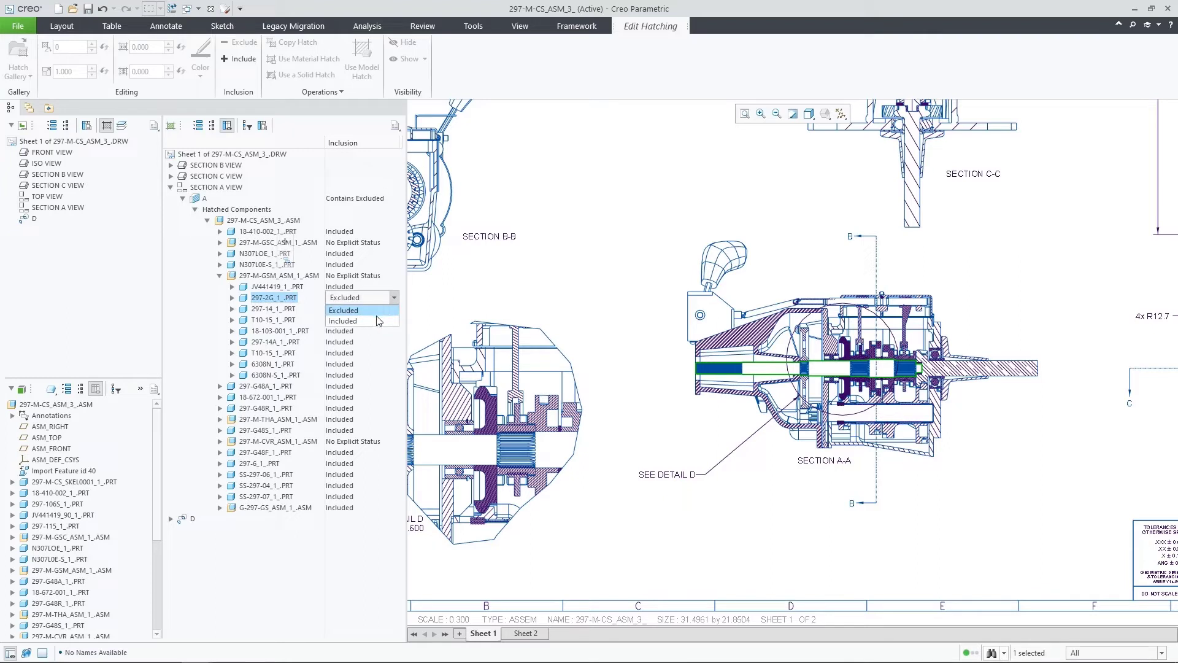
left_click(374, 317)
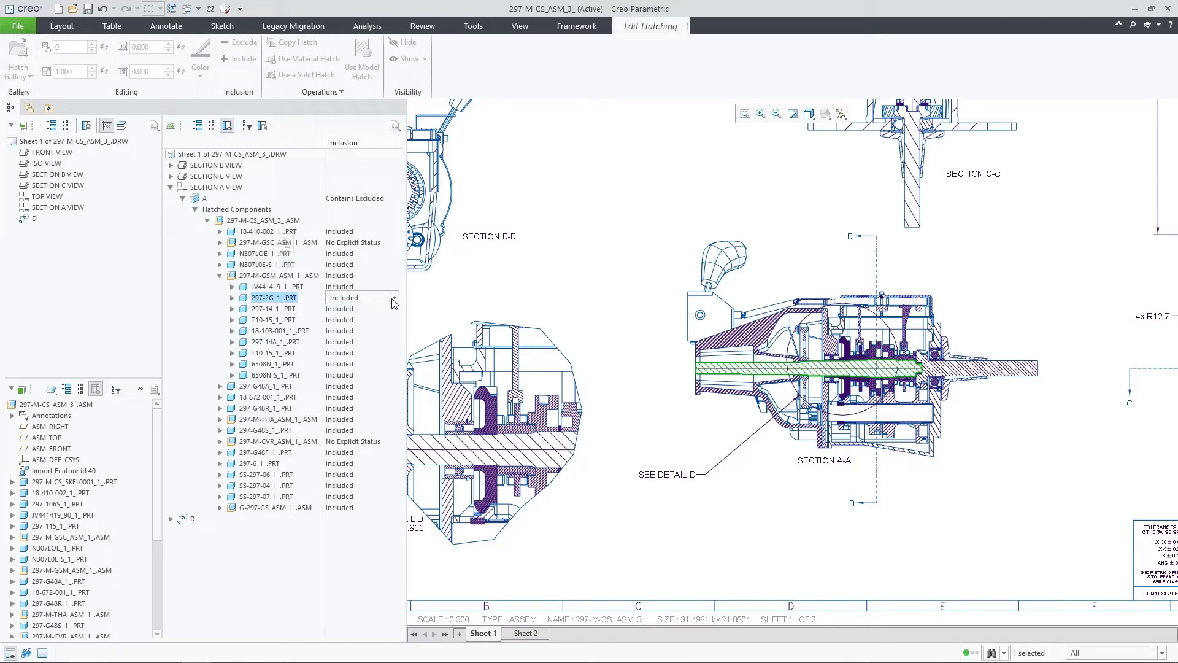
left_click(393, 298)
left_click(378, 311)
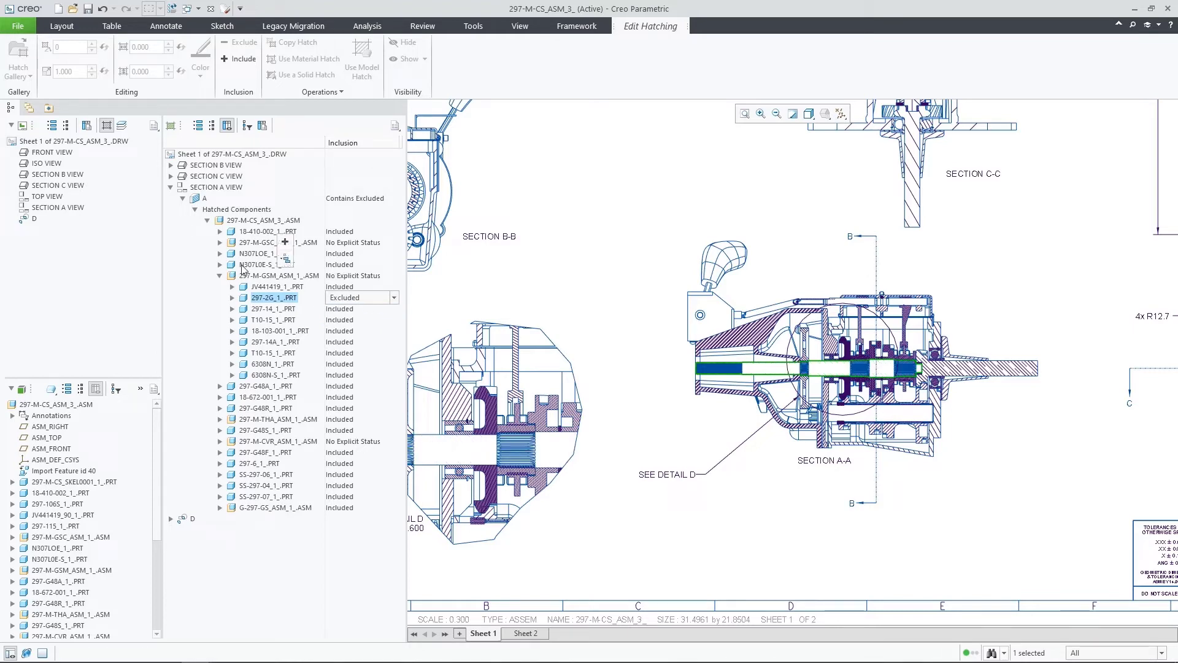
Hide the hatched component tree, clear the selection and refit the whole drawing sheet
left_click(109, 127)
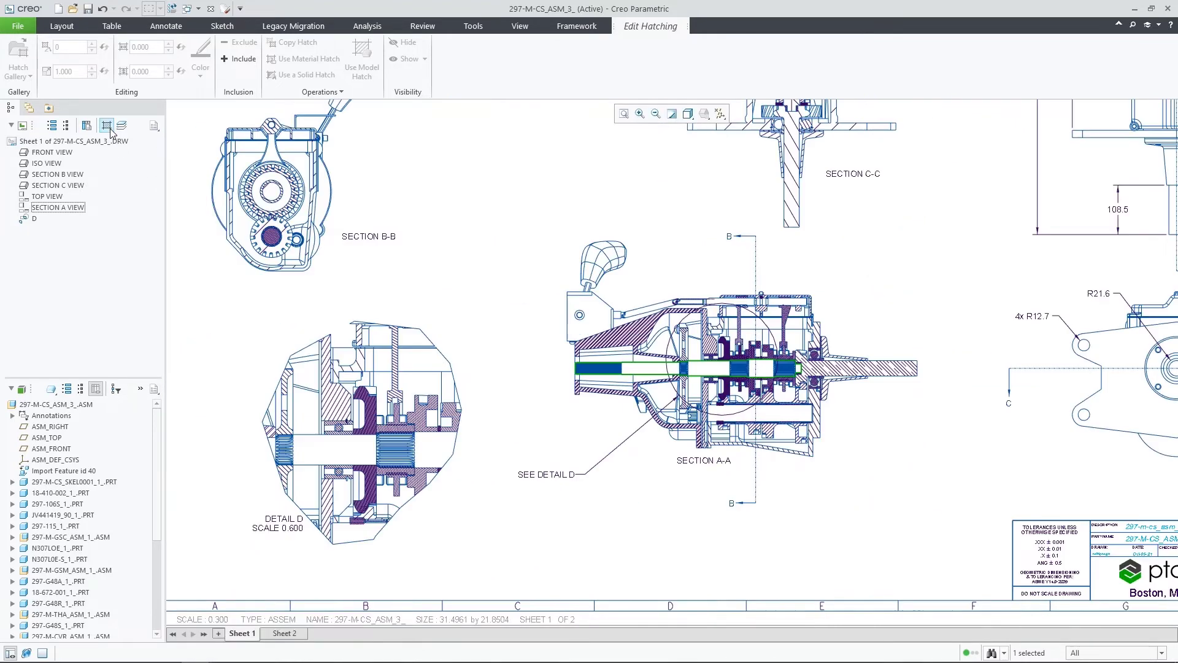
left_click(604, 187)
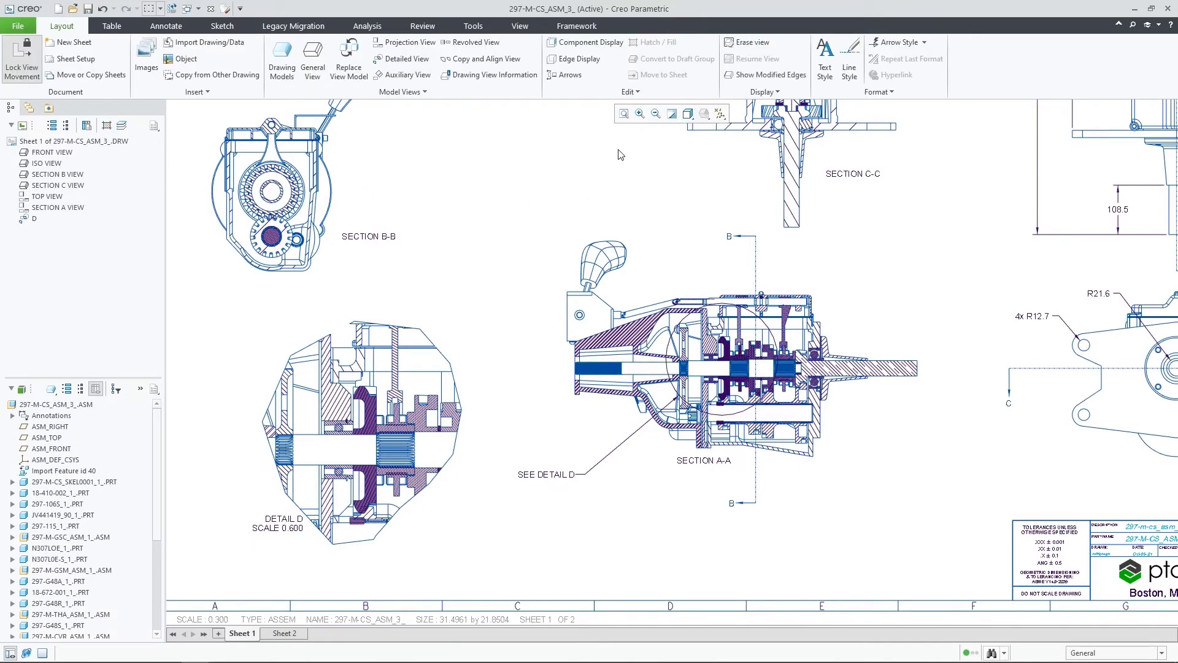
left_click(625, 117)
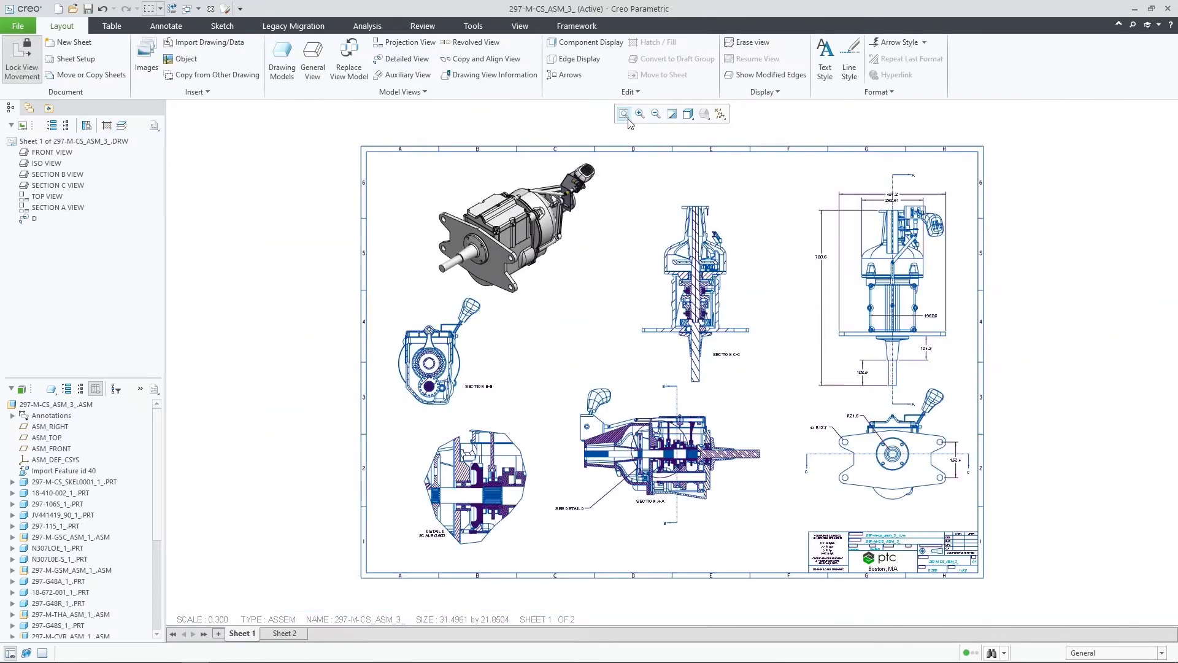
Examine the hatch editing settings available for the flanged housing component in Section C-C, and close hatch editing
left_click(640, 114)
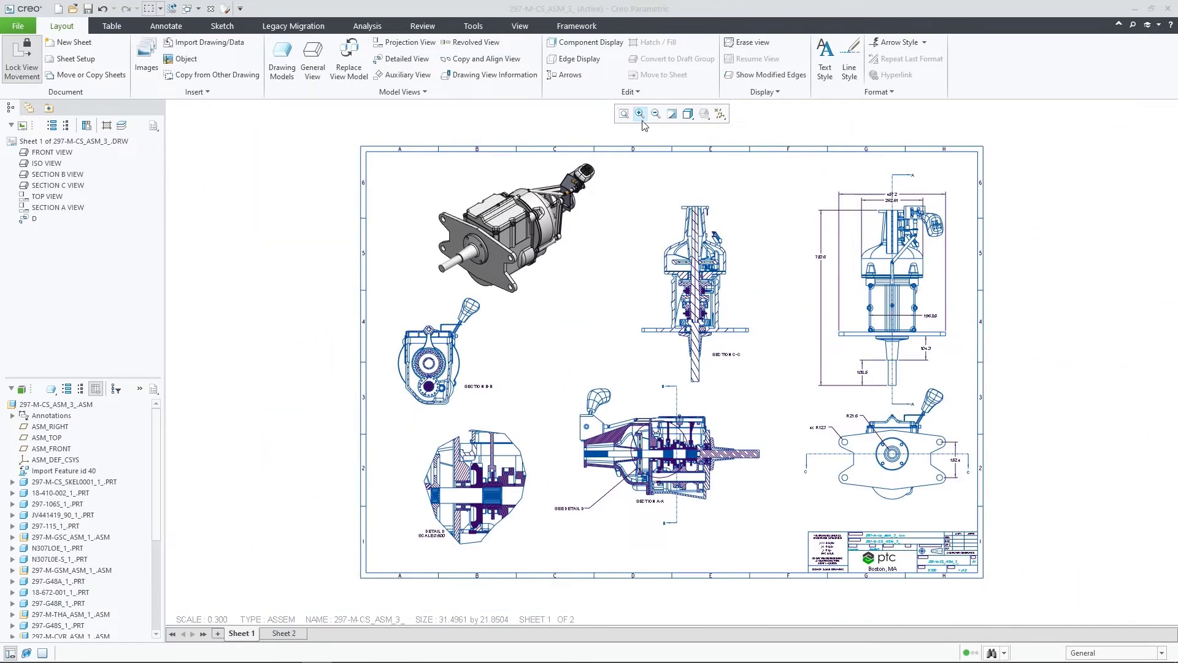
left_click(639, 198)
left_click(770, 452)
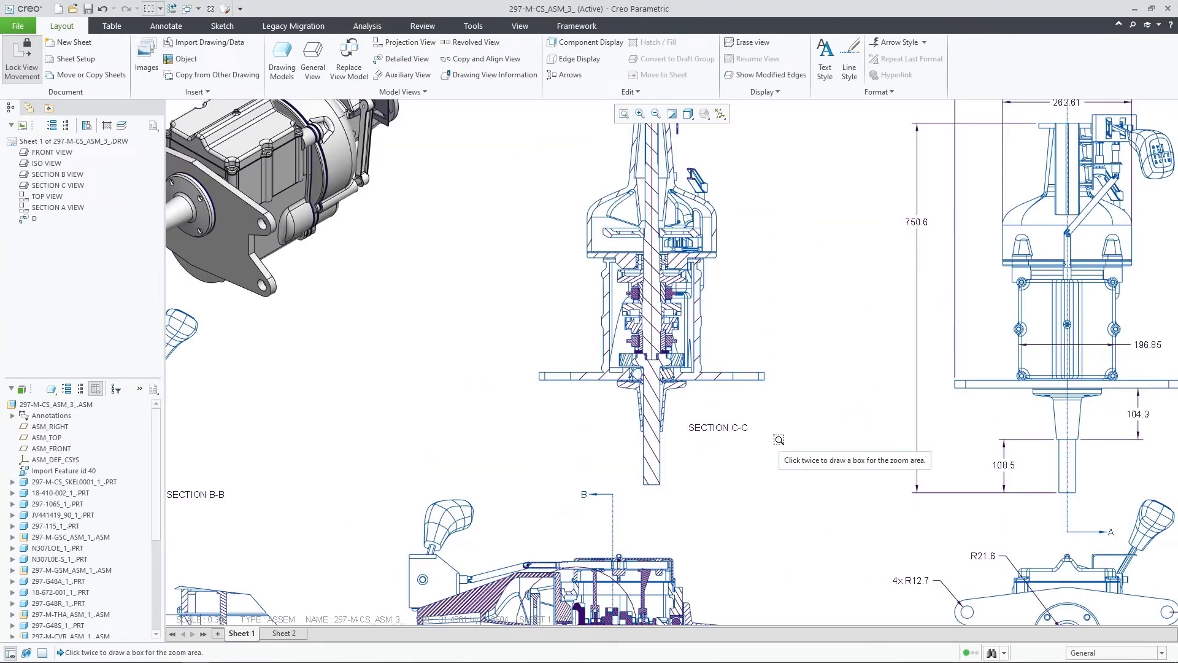
left_click(714, 383)
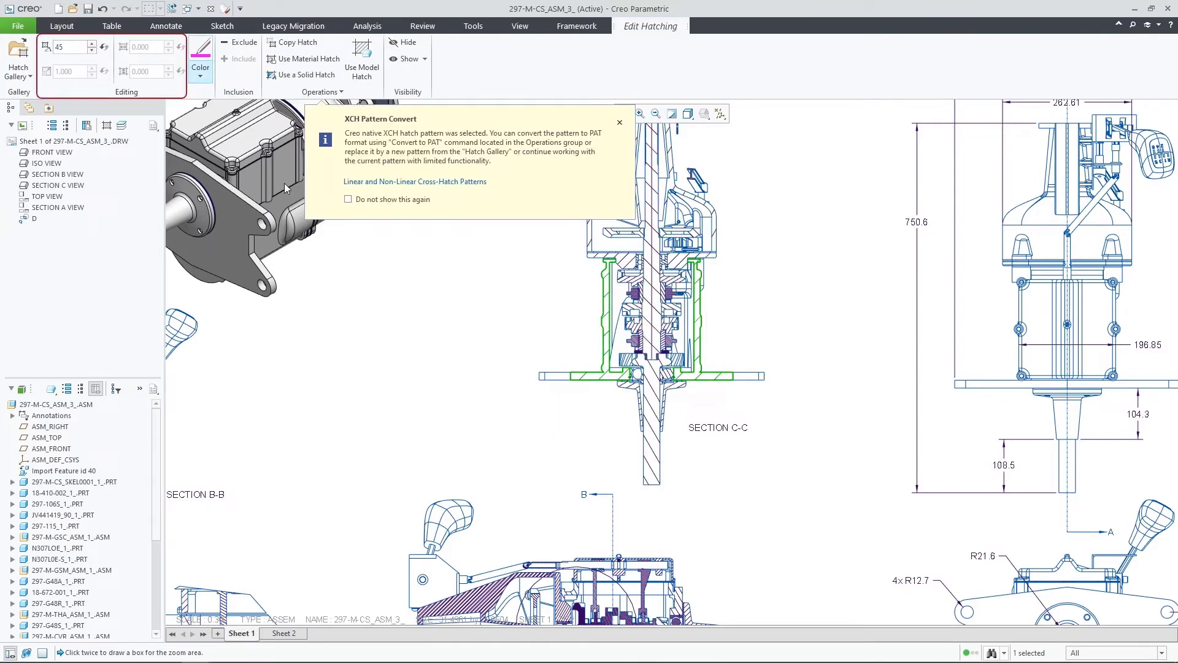
middle_click(572, 379)
Convert all hatching of Section C-C to PAT format and check the editing settings of the flanged housing's converted hatch
double_click(593, 381)
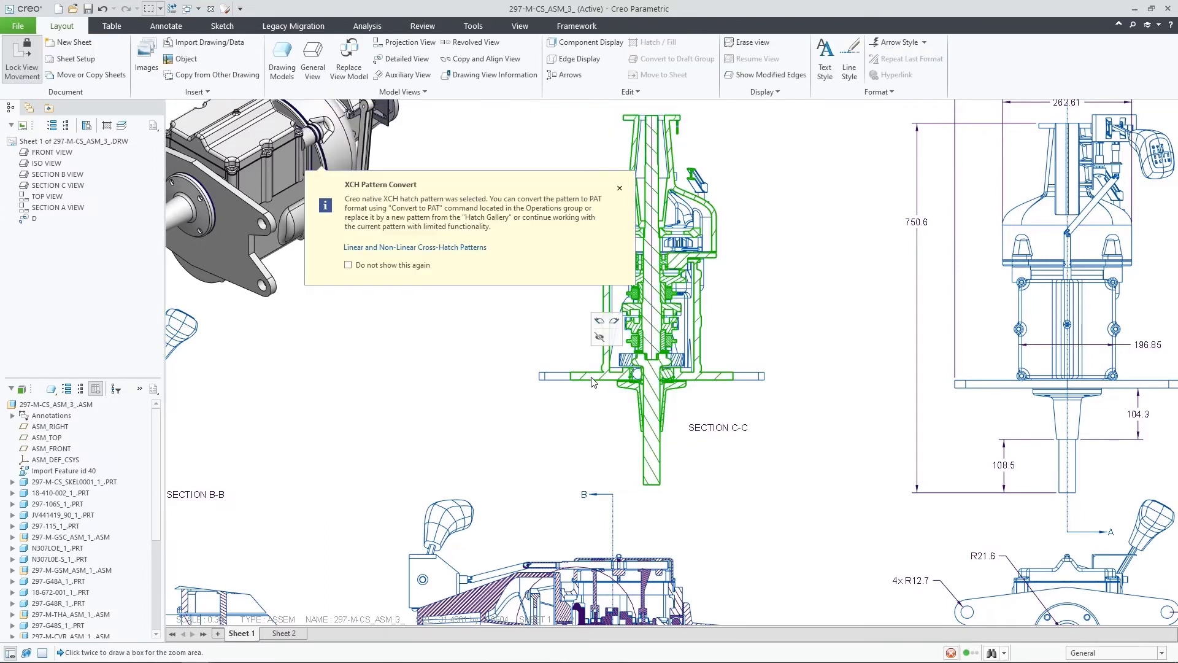
left_click(340, 92)
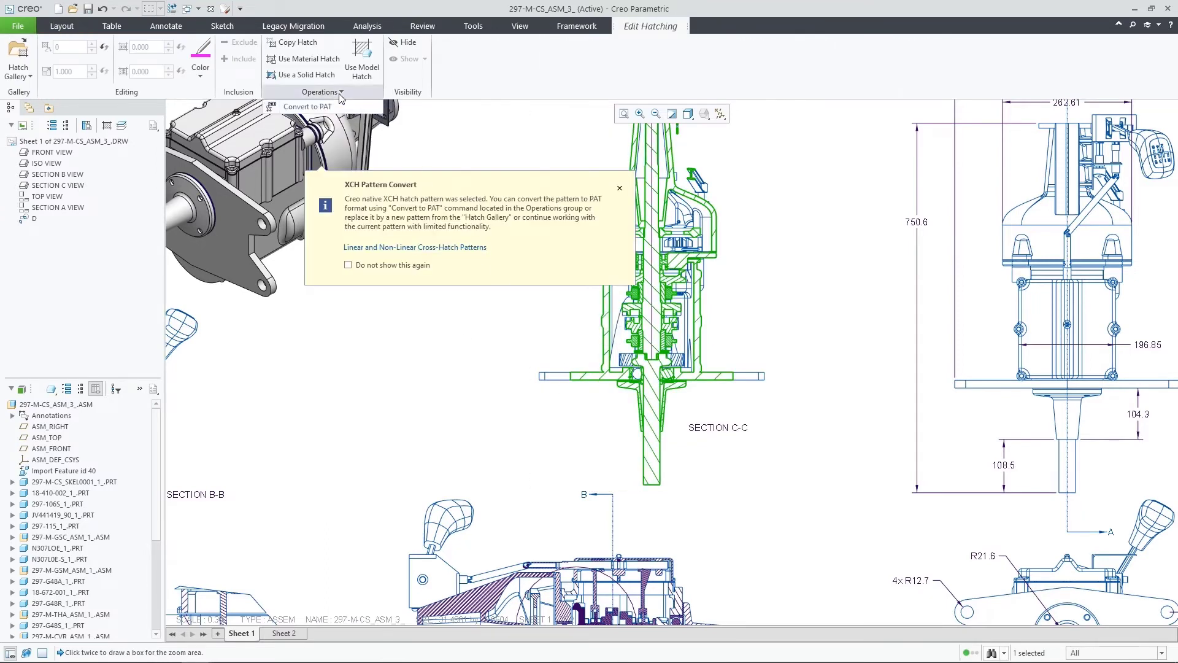
left_click(348, 108)
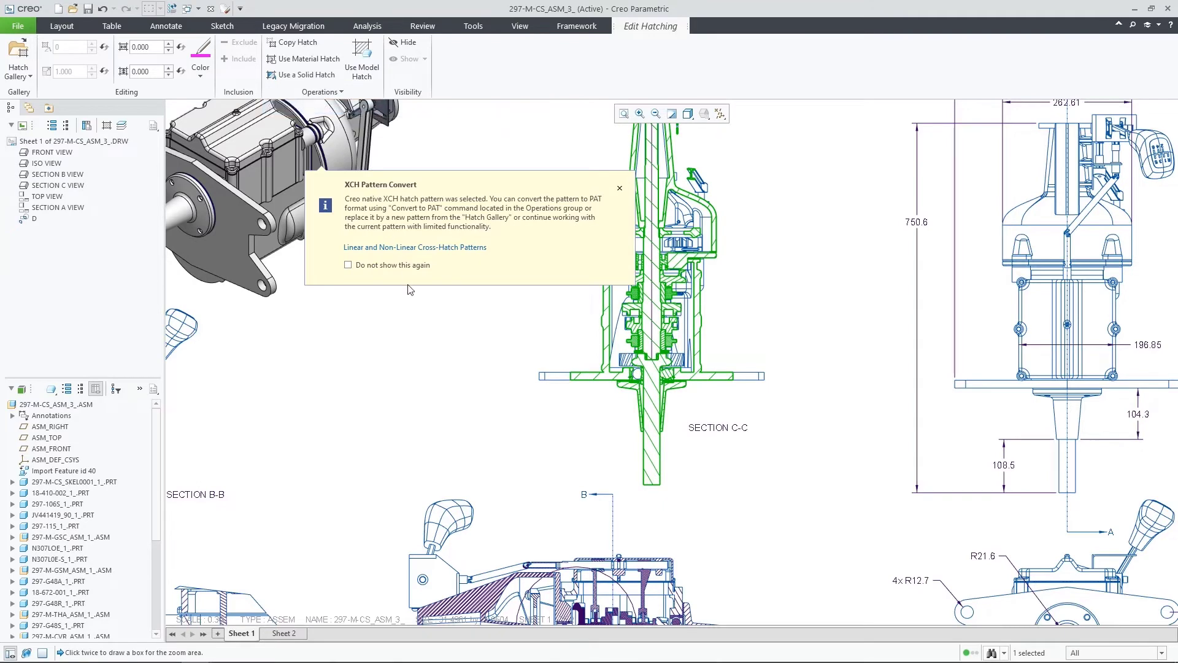
middle_click(590, 382)
double_click(594, 384)
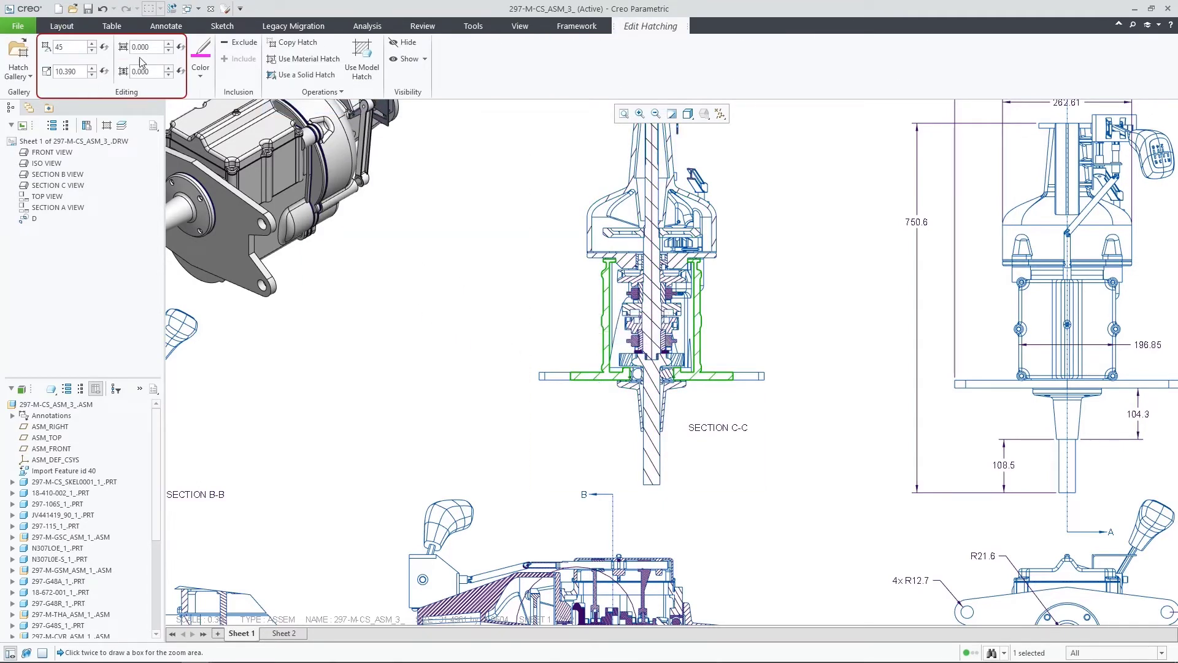
middle_click(487, 318)
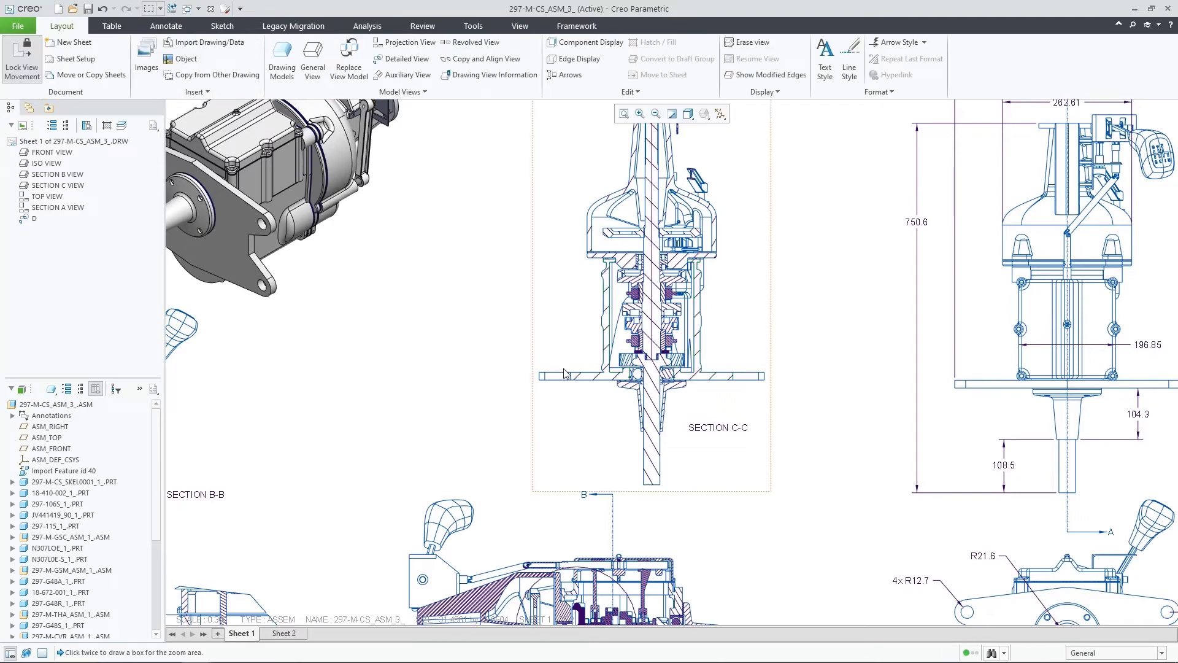
Copy the hatching properties from Section A-A to the whole cross-section of Section C-C
double_click(582, 383)
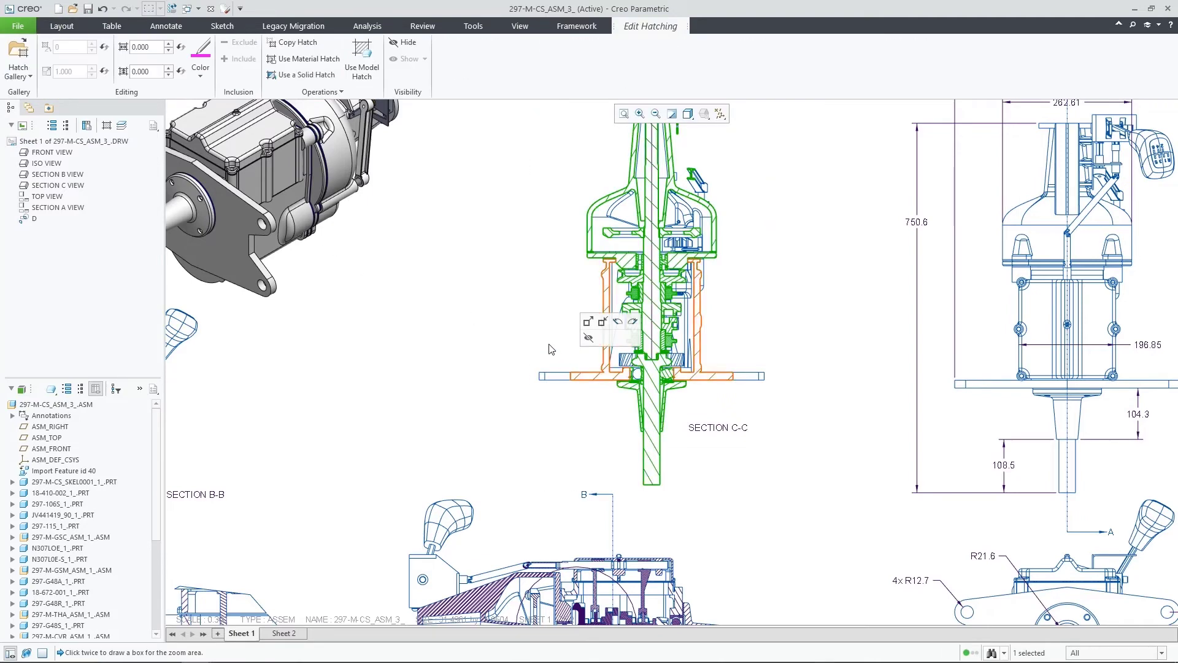
left_click(295, 42)
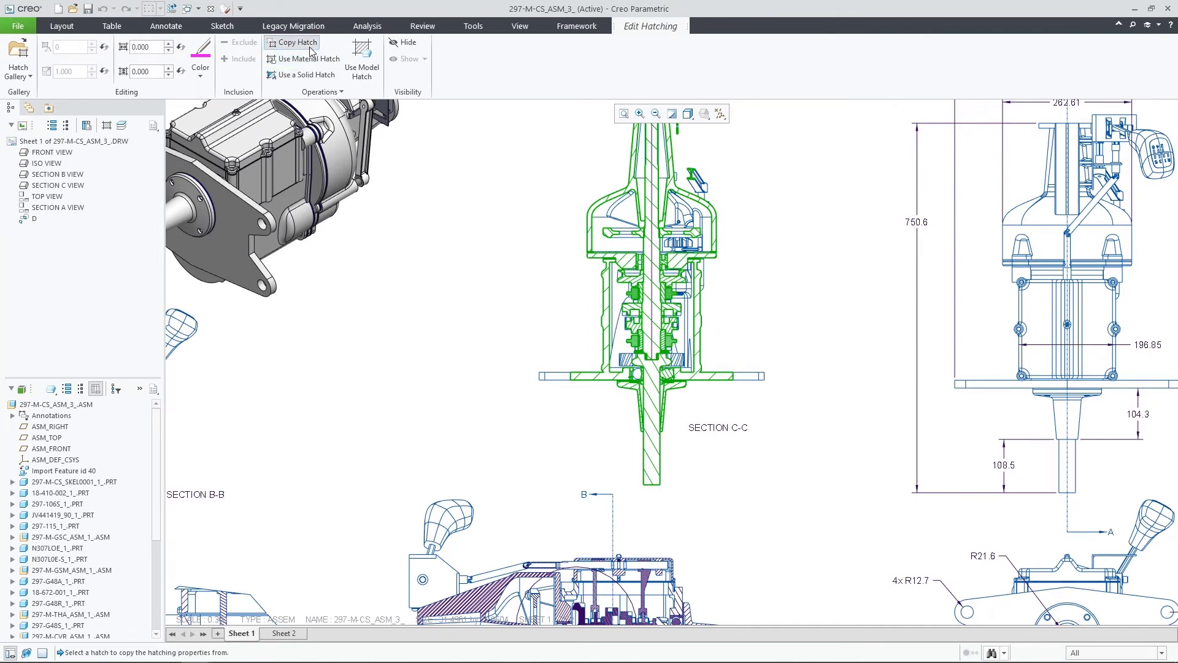
left_click(491, 597)
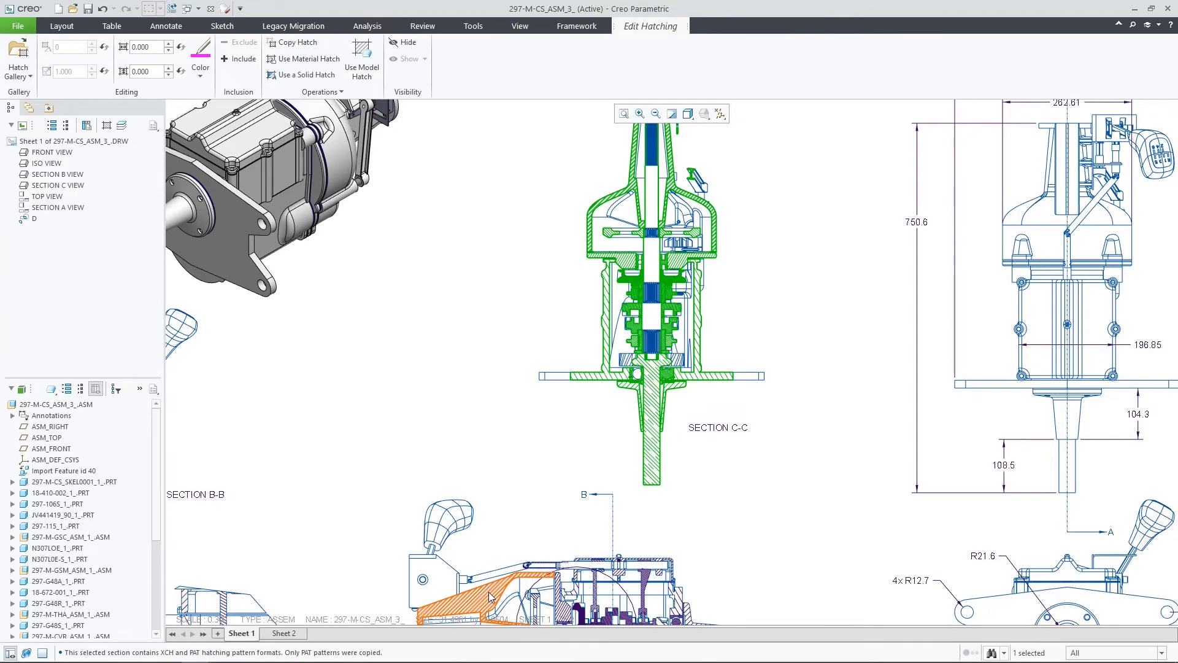
middle_click(559, 433)
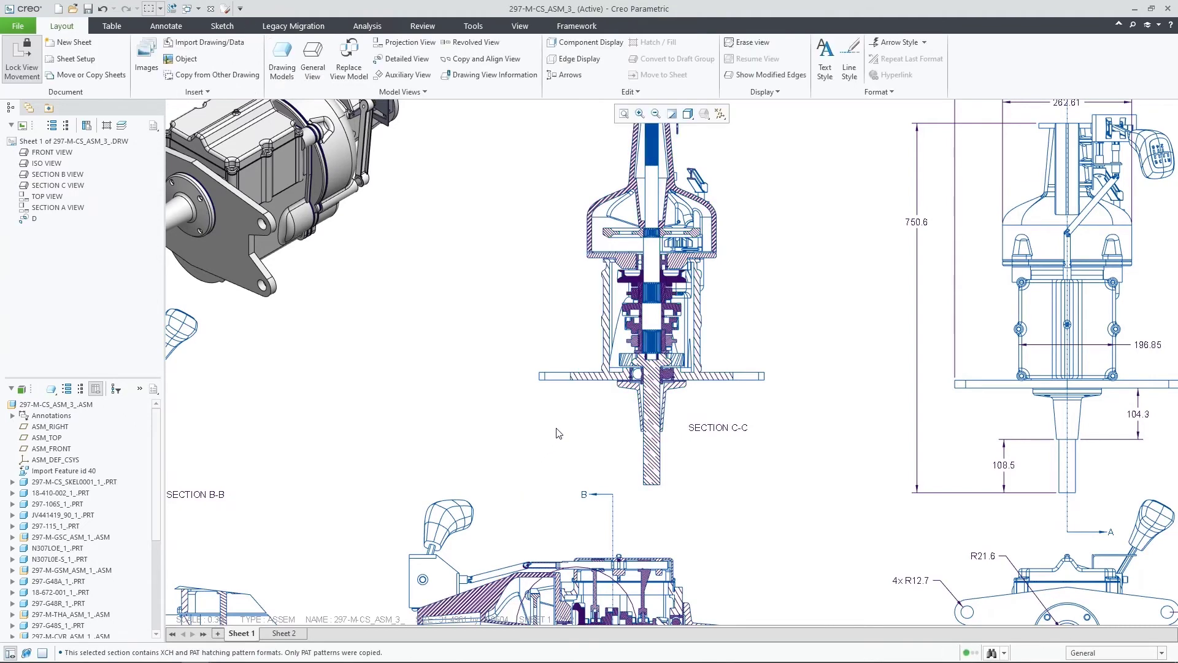
Apply the model hatch to only the flanged housing component in Section C-C
double_click(594, 382)
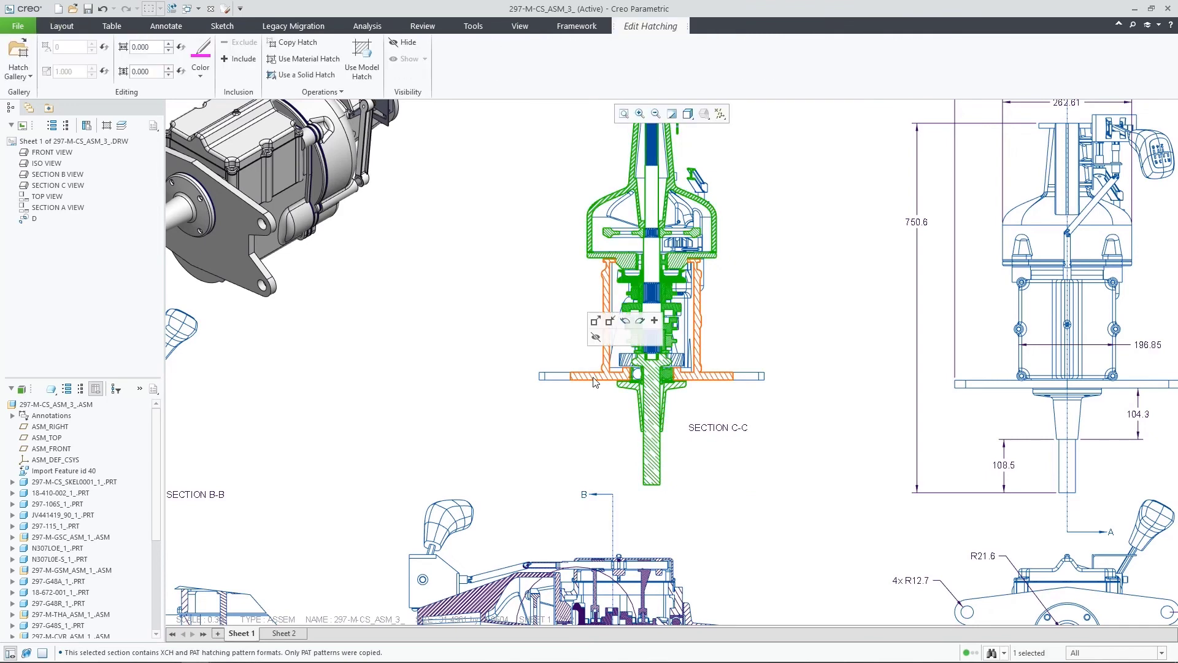
left_click(594, 381)
right_click(594, 381)
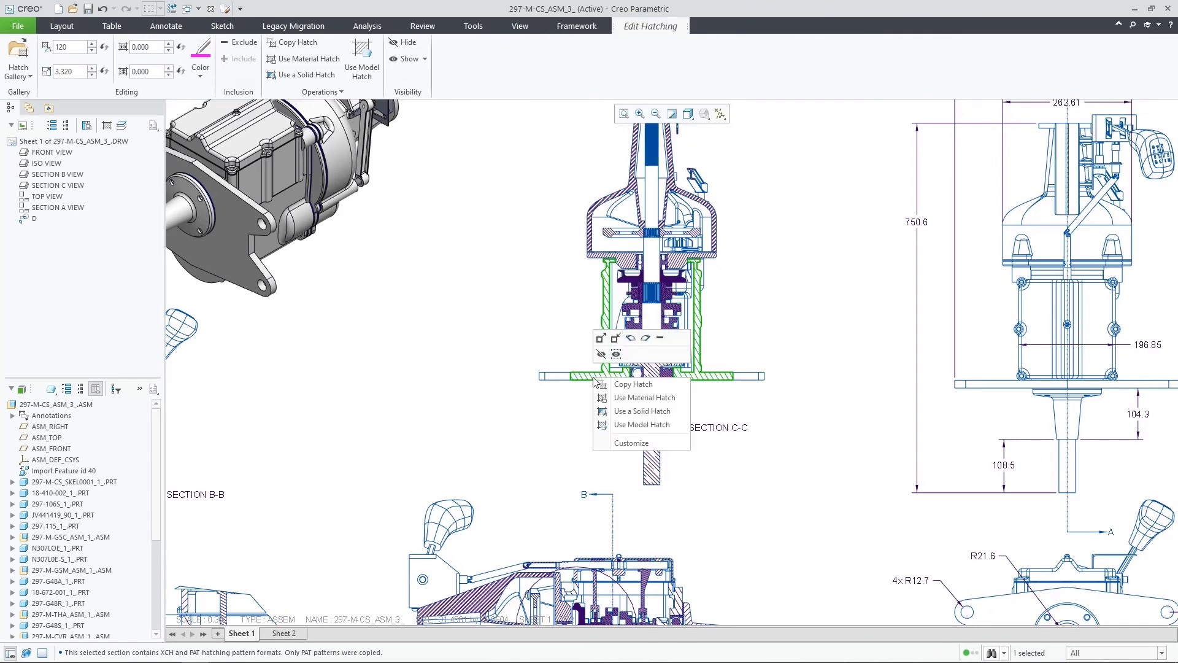
left_click(648, 425)
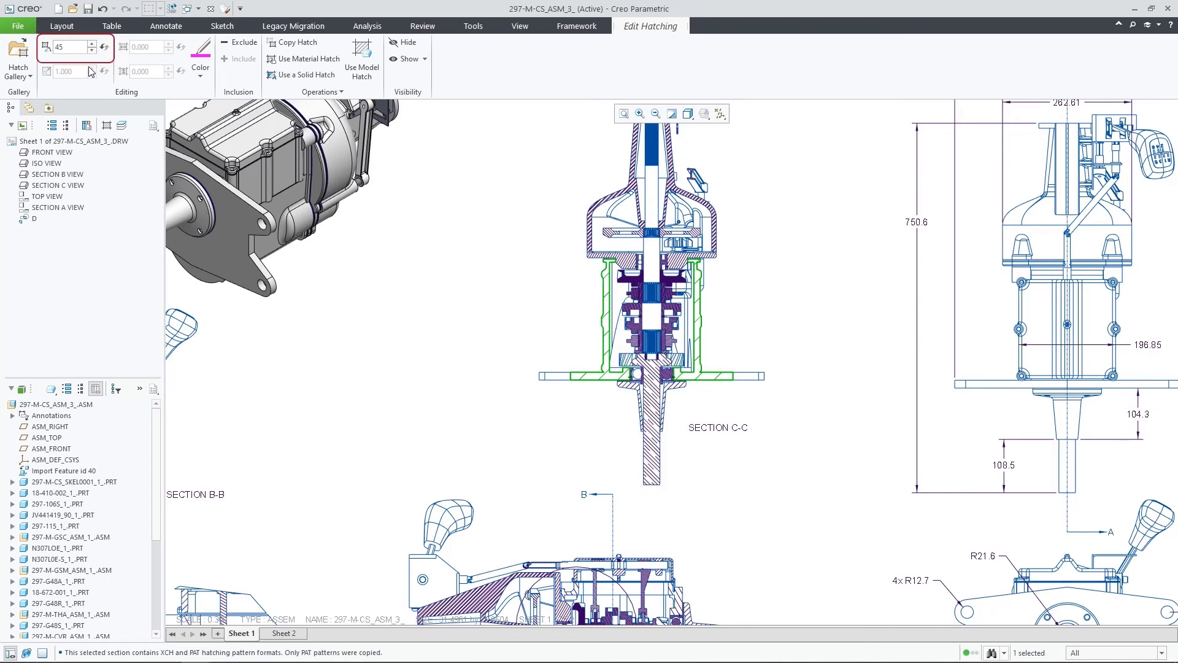
Check the hatch angles of the lower shaft, the cover plate and the neighbouring gear components in Section C-C
left_click(655, 462)
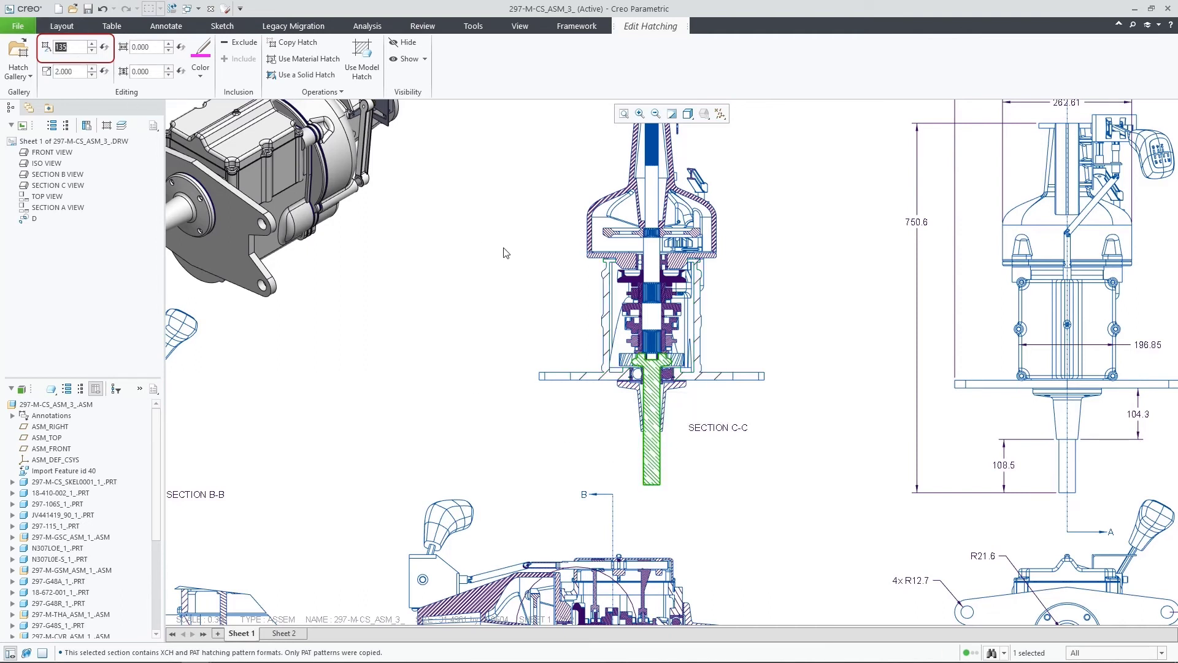
left_click(632, 266)
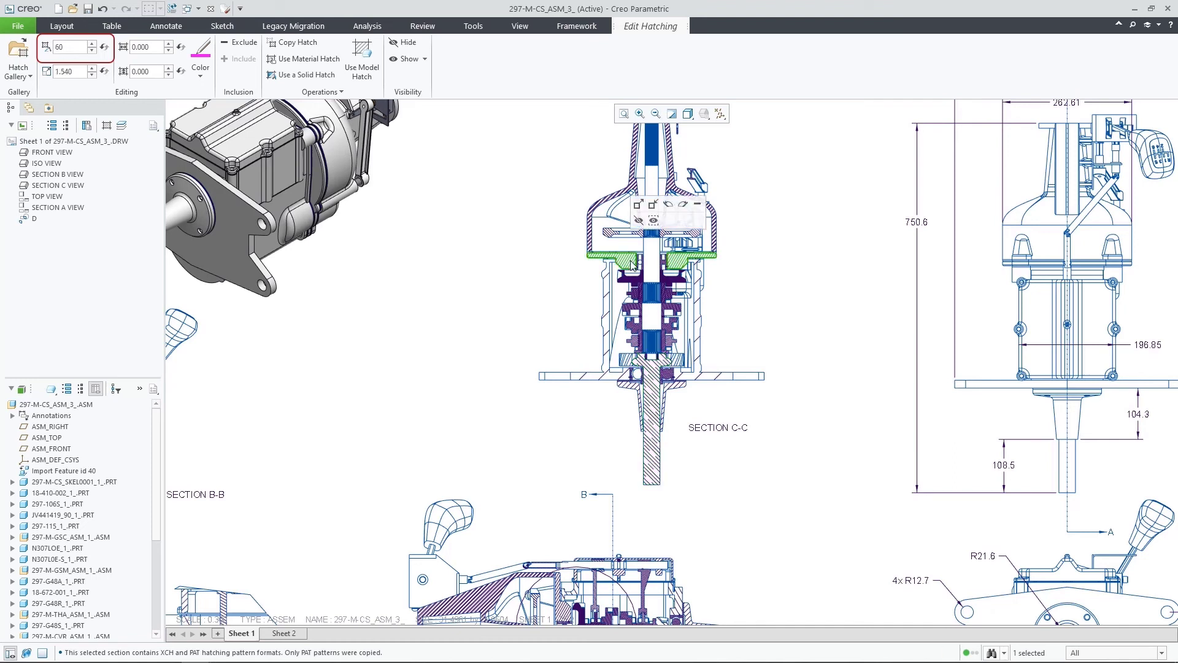
left_click(636, 283)
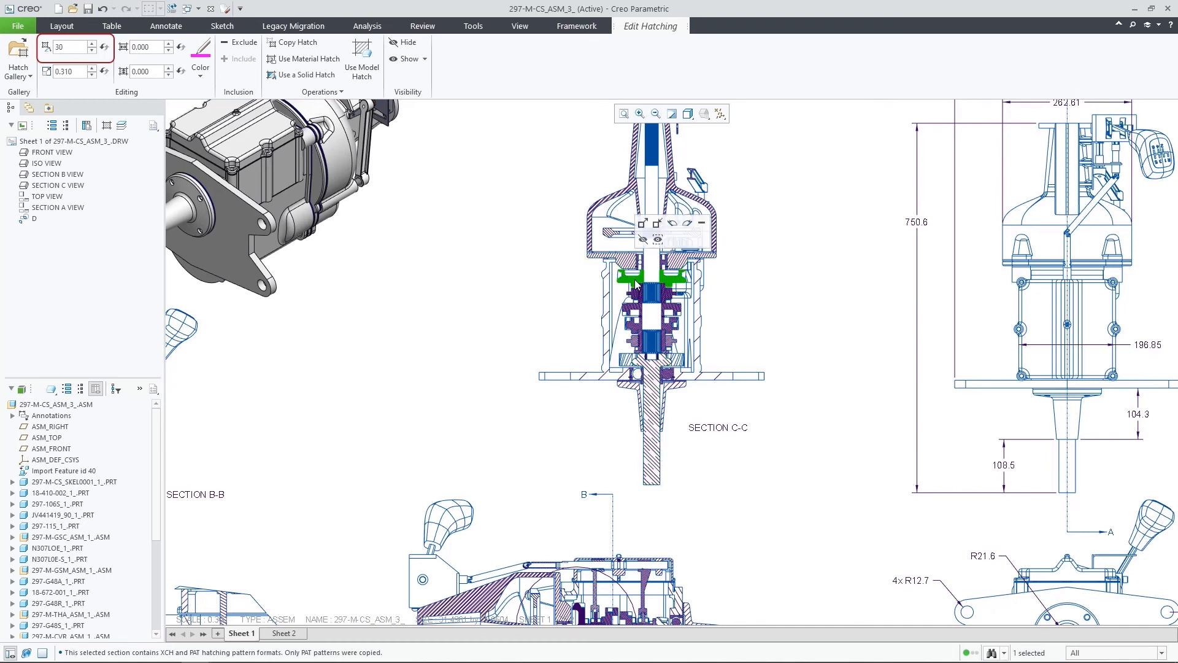
left_click(638, 293)
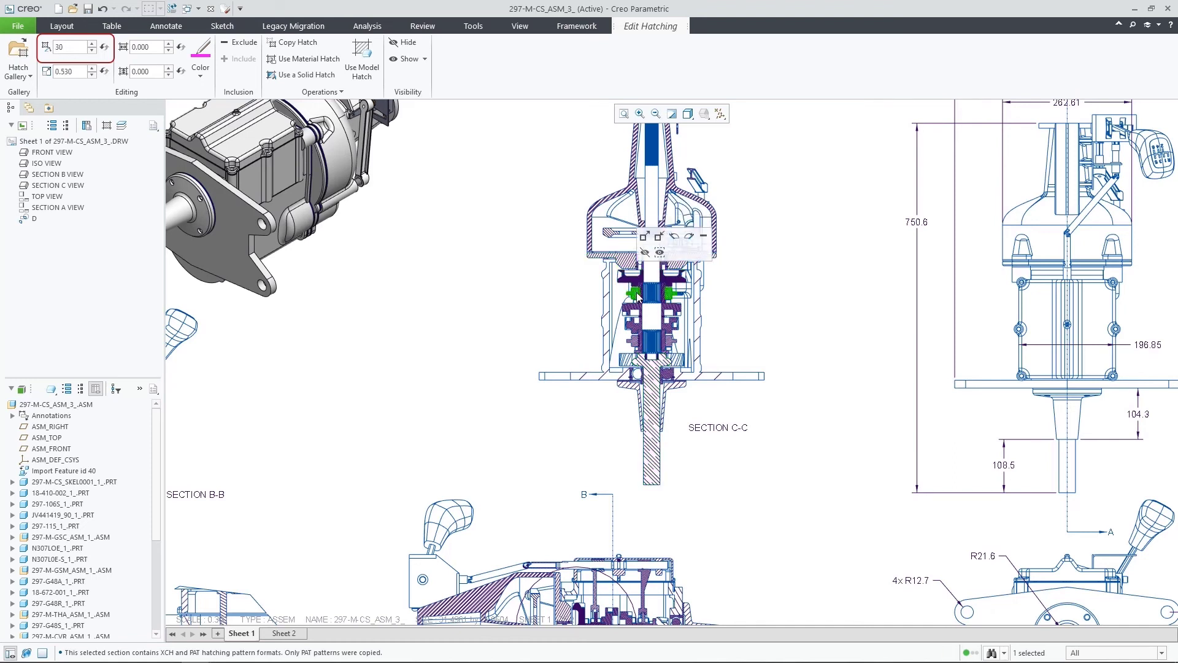
left_click(643, 310)
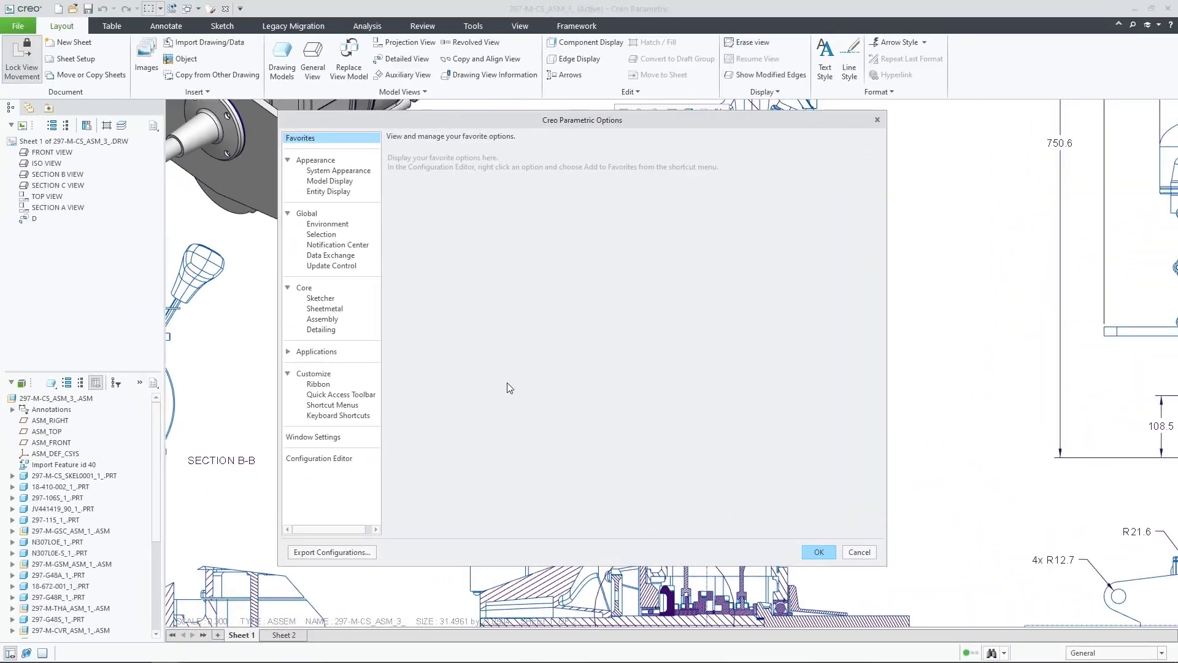
Display the hatching settings in the Detailing options
left_click(351, 332)
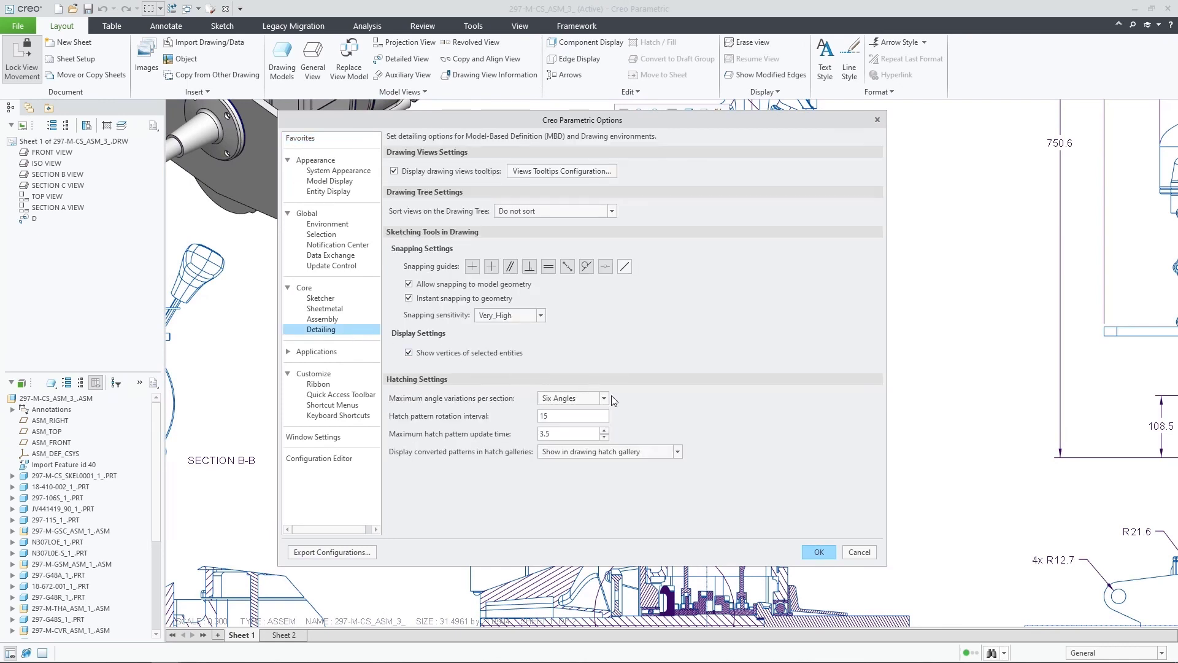